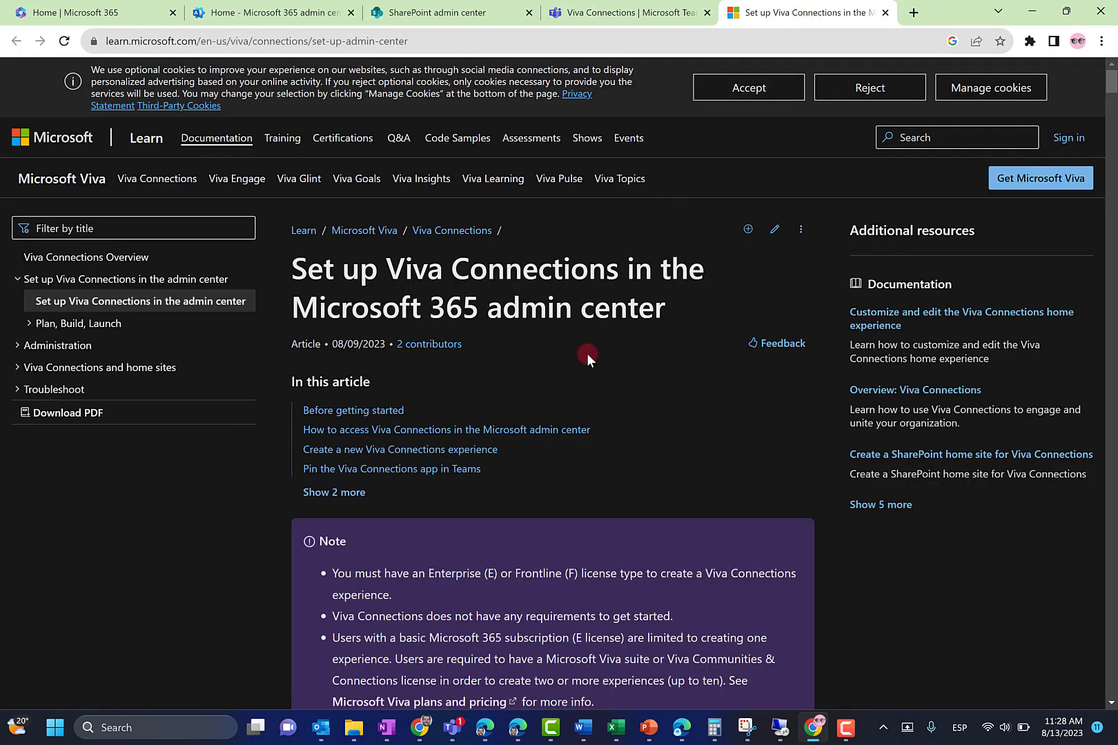
Read the article's note on license and permission requirements for creating Viva Connections experiences.
scroll(586, 354, down, 3)
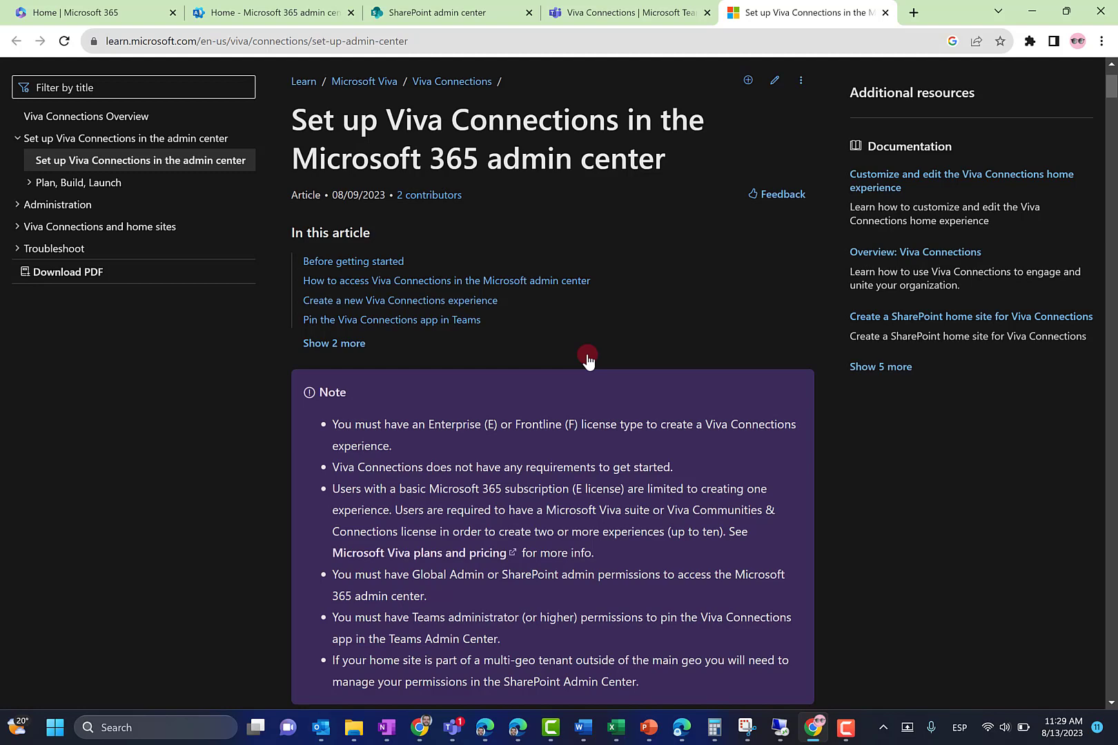
scroll(588, 360, down, 1)
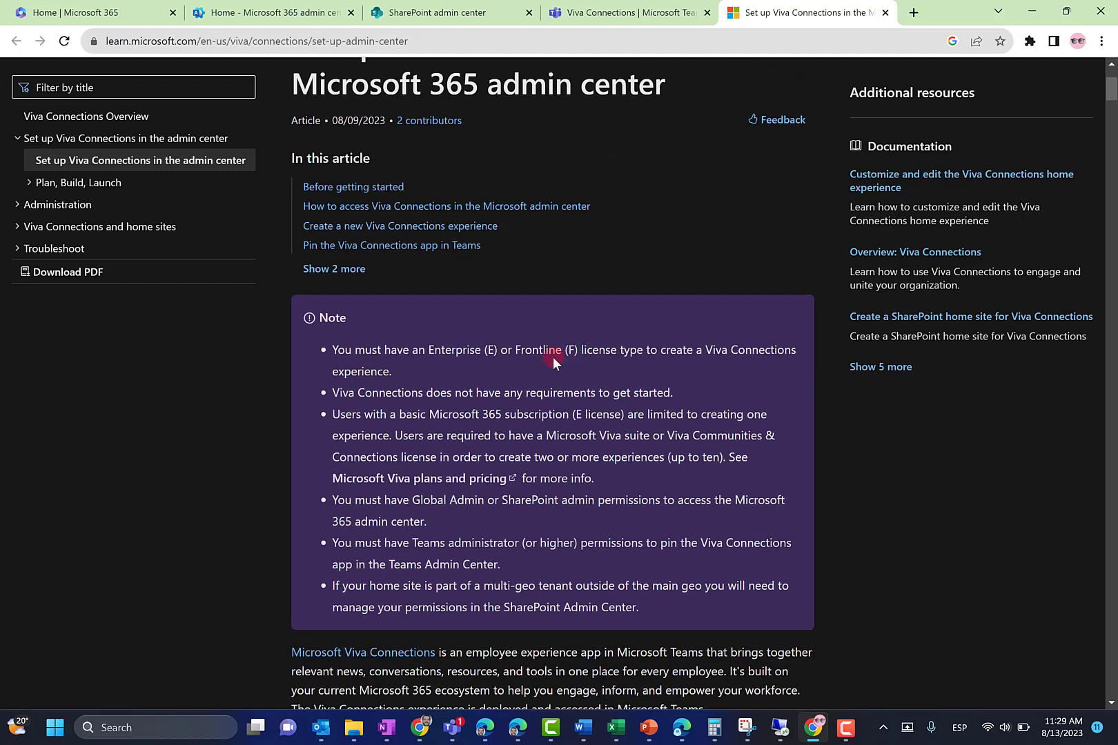
scroll(552, 356, down, 1)
scroll(552, 356, down, 1)
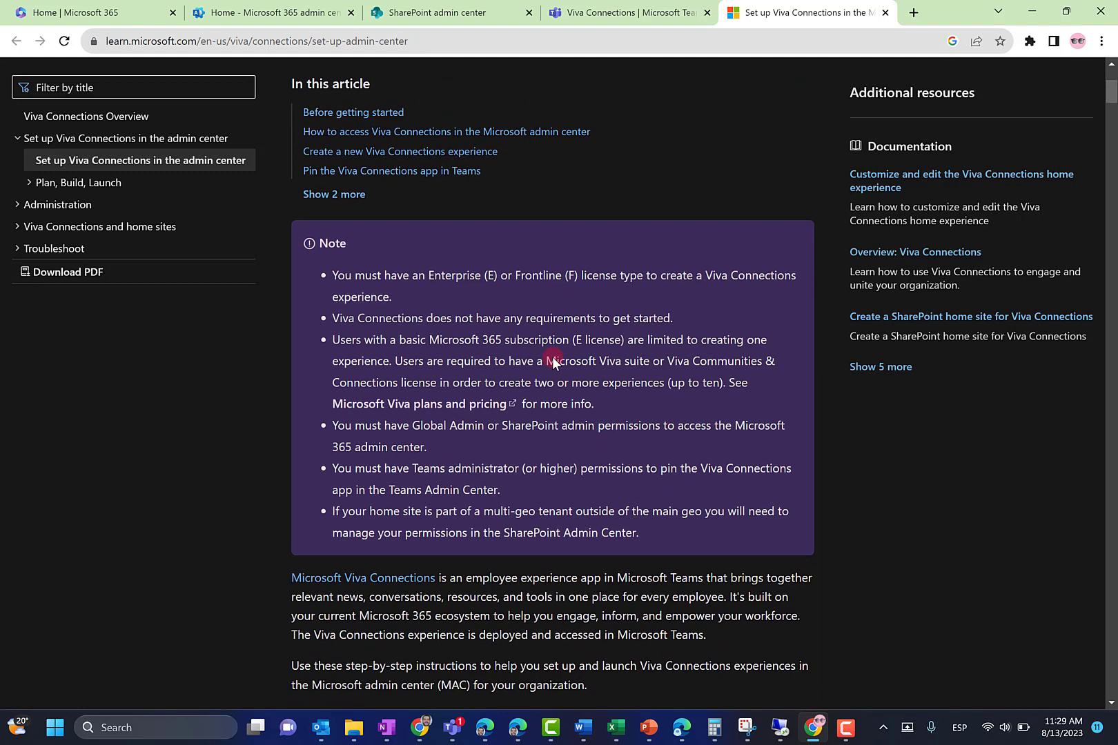
drag(457, 361, 756, 373)
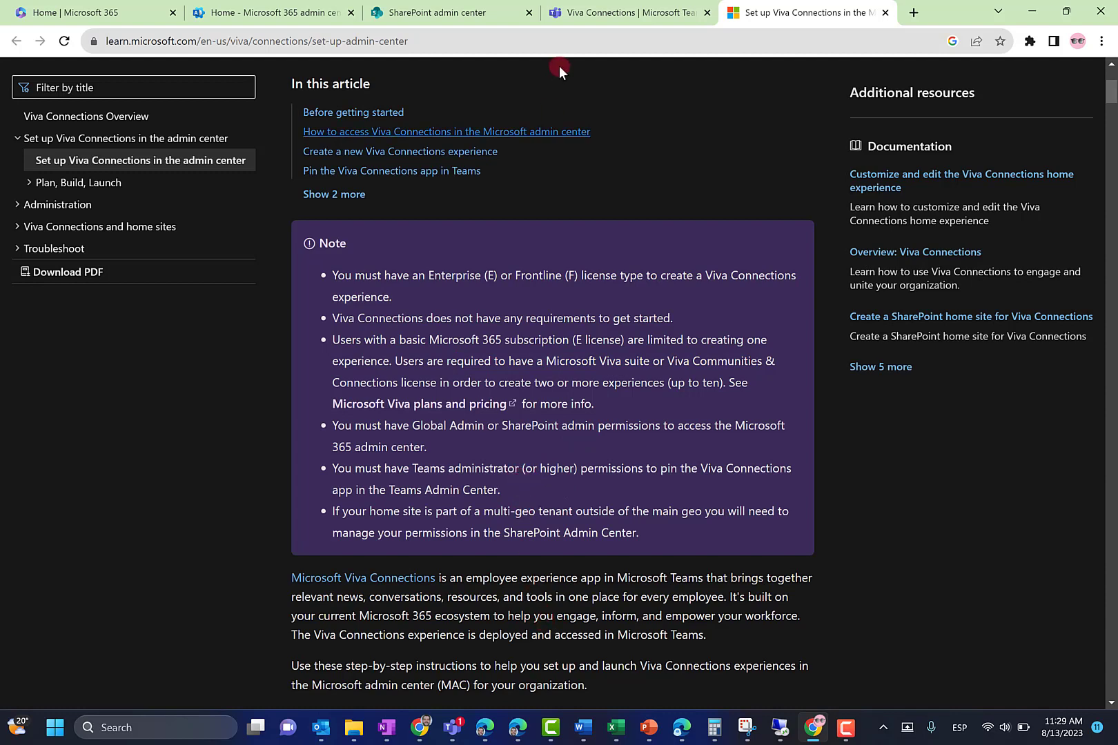
Check which site is set as the current home site in the SharePoint admin center settings.
click(487, 15)
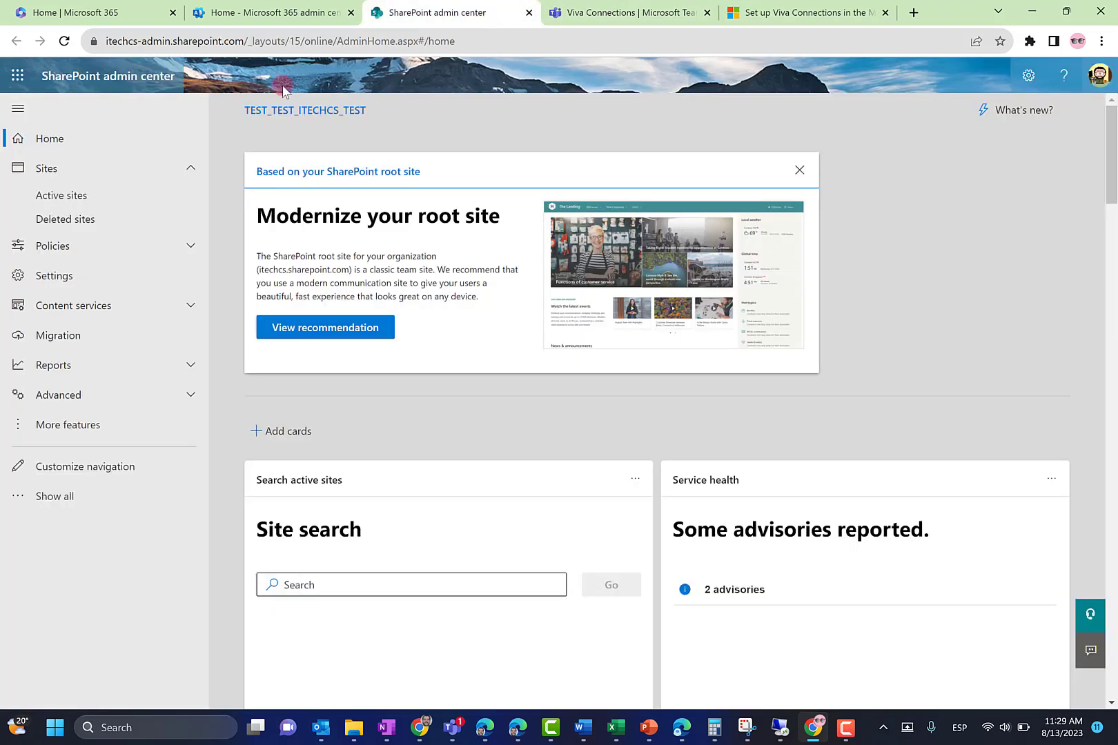
click(62, 283)
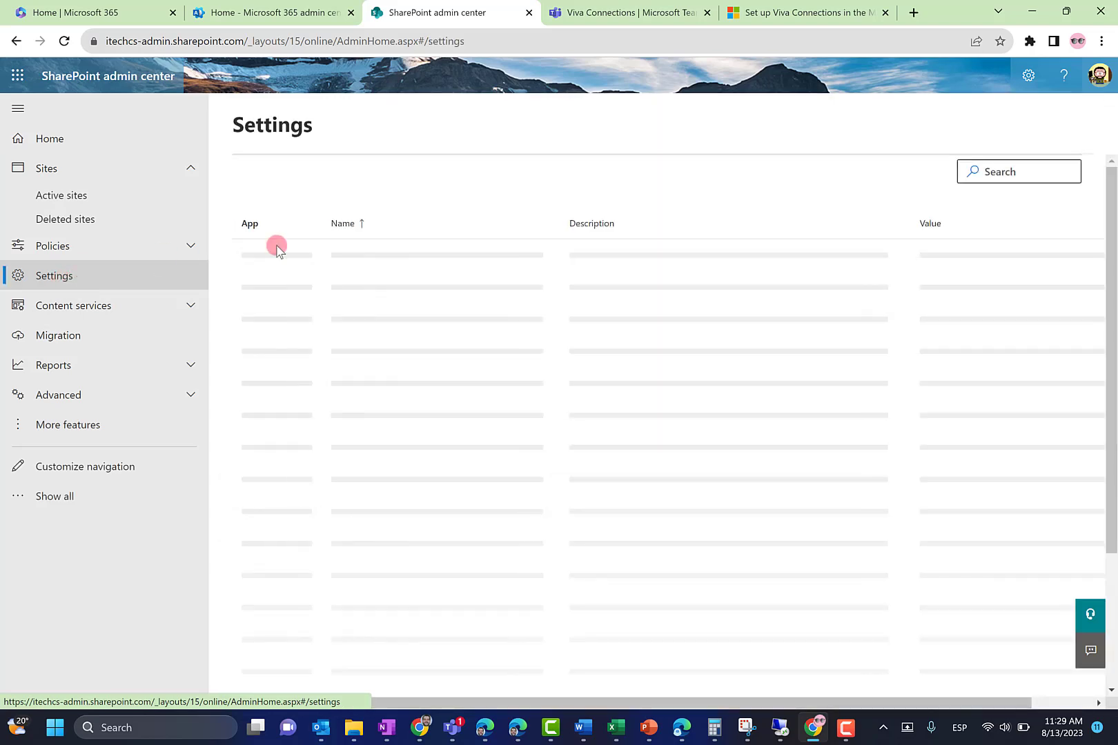
click(347, 259)
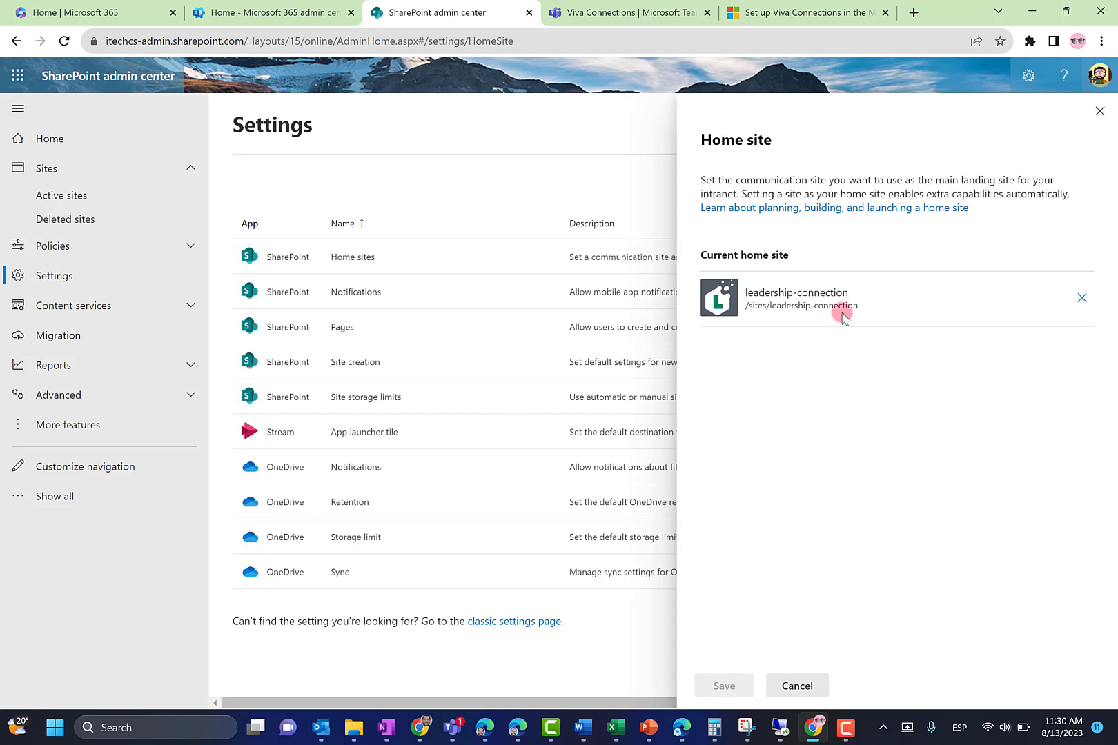
Switch to the Microsoft 365 admin center and open its Setup page.
click(272, 13)
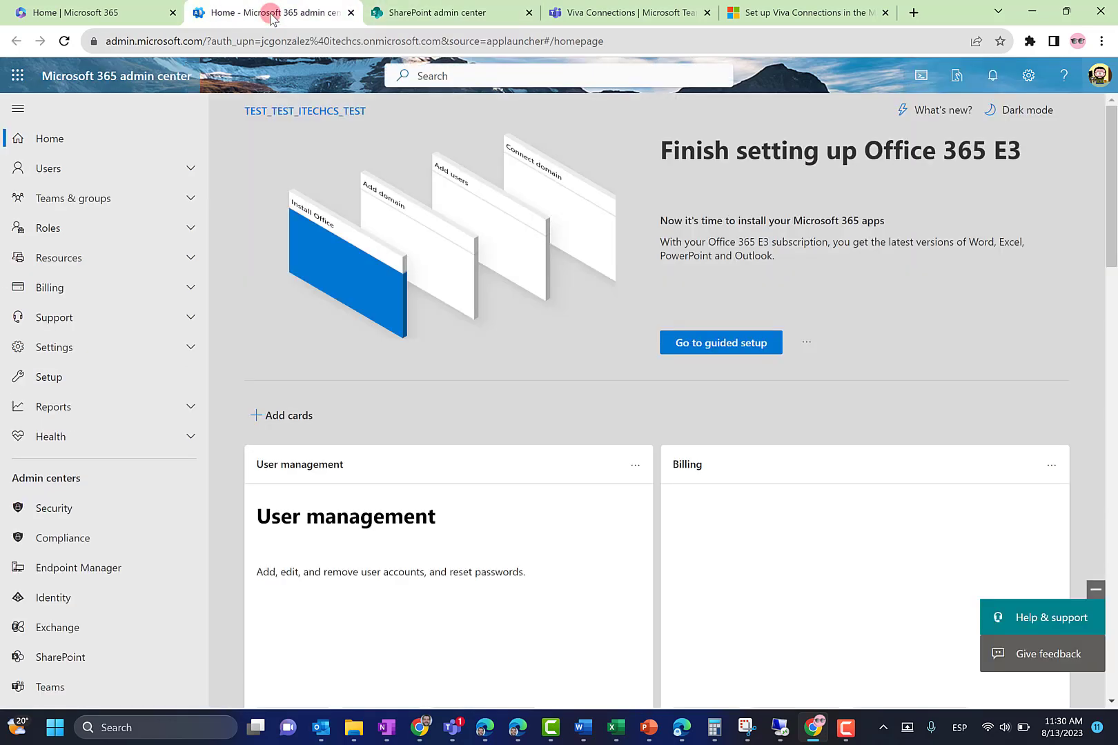
click(76, 348)
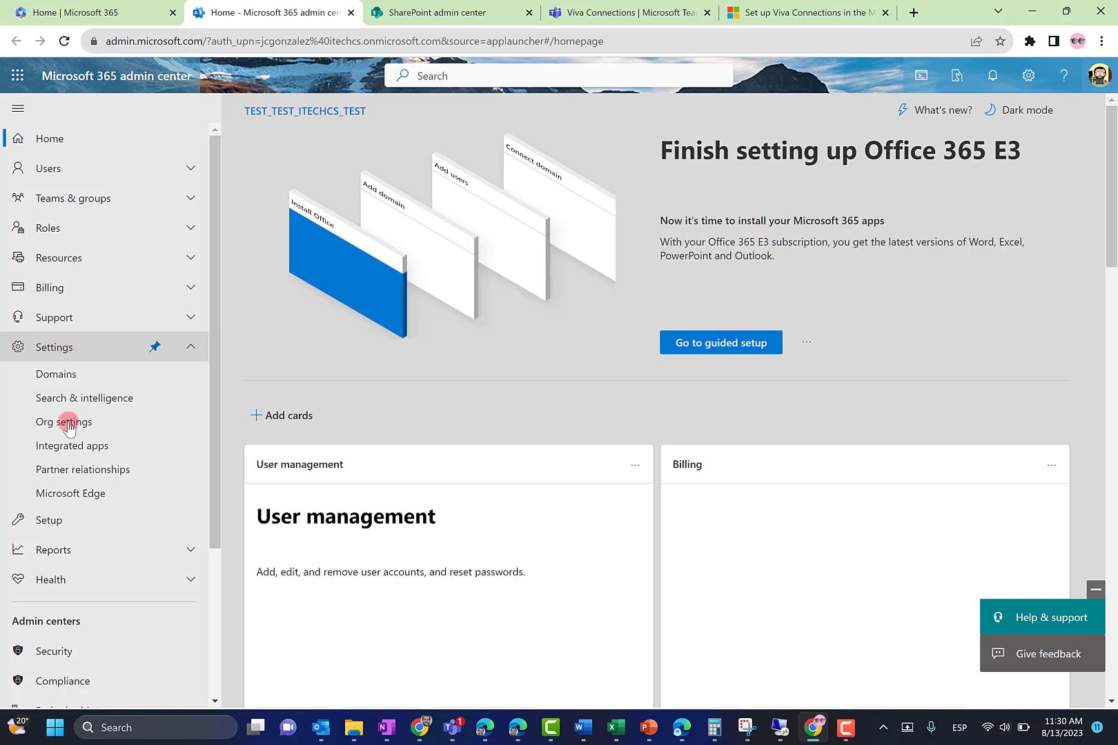
click(66, 523)
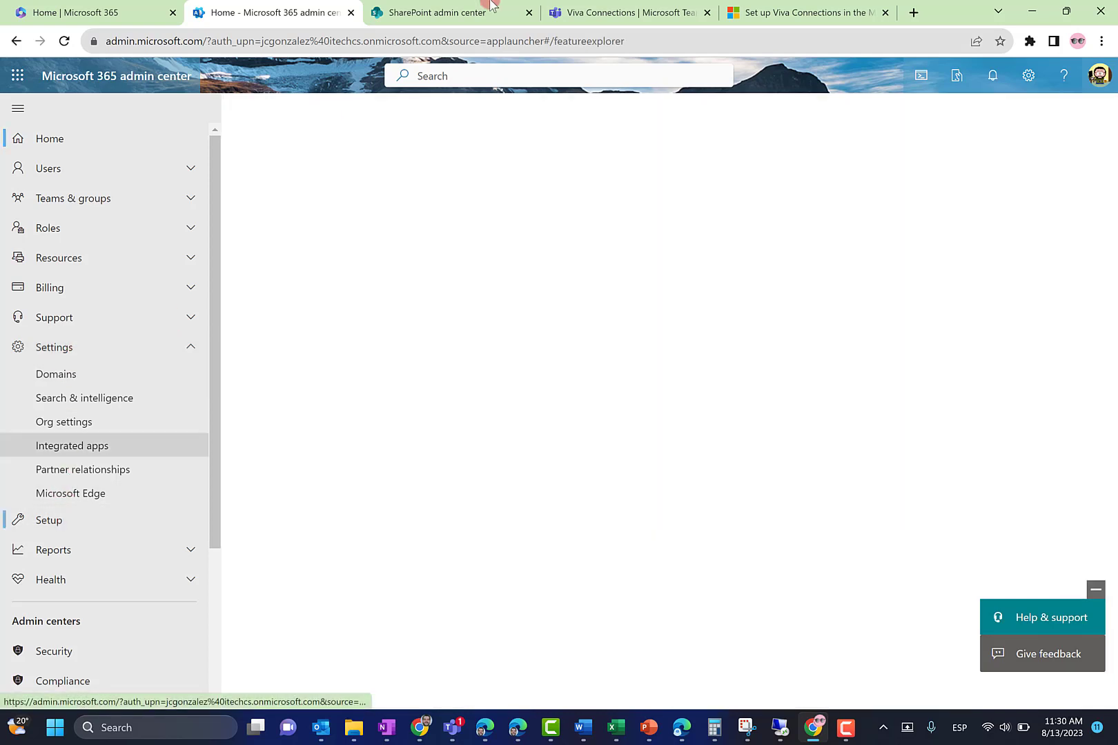
Open the Corporate Intranet site at itechcs.sharepoint.com/sites/Intranet in a new browser tab and select its address.
click(913, 14)
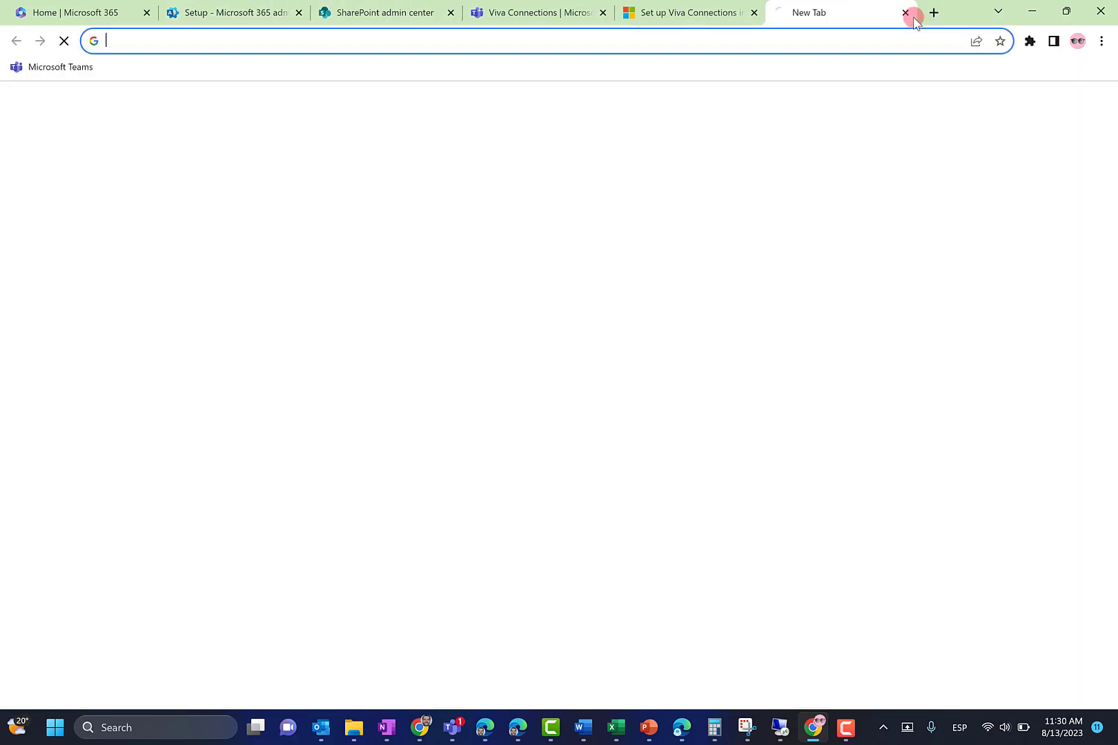
text(ite)
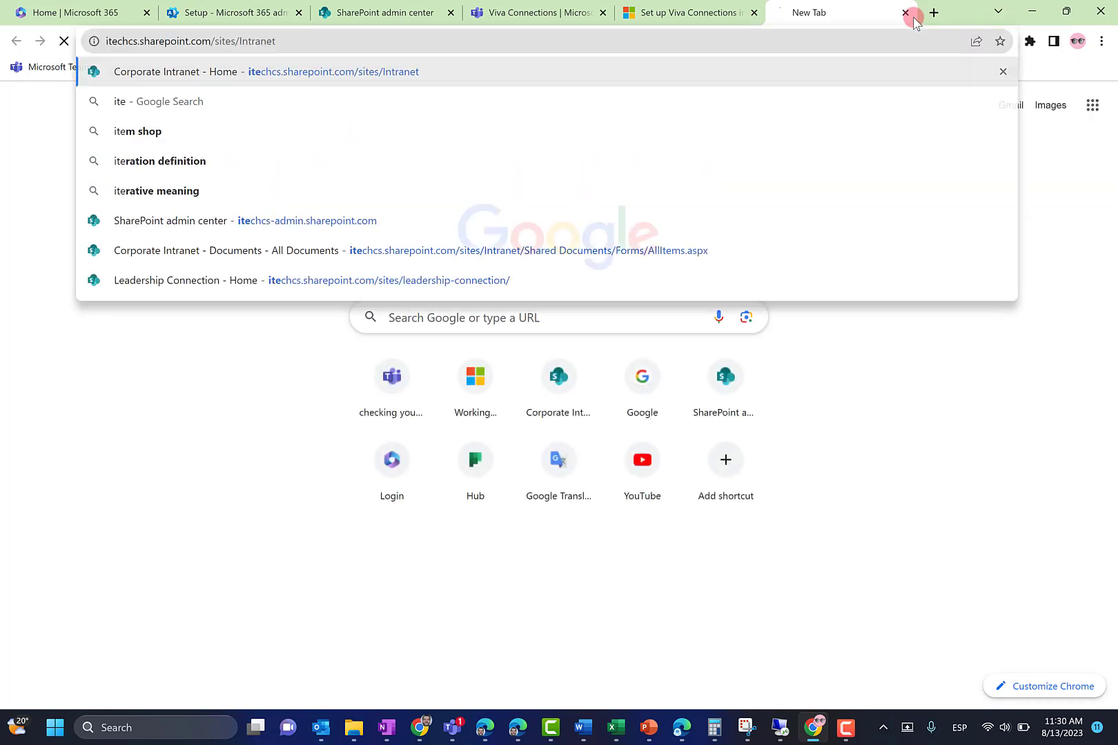
key(Return)
click(275, 36)
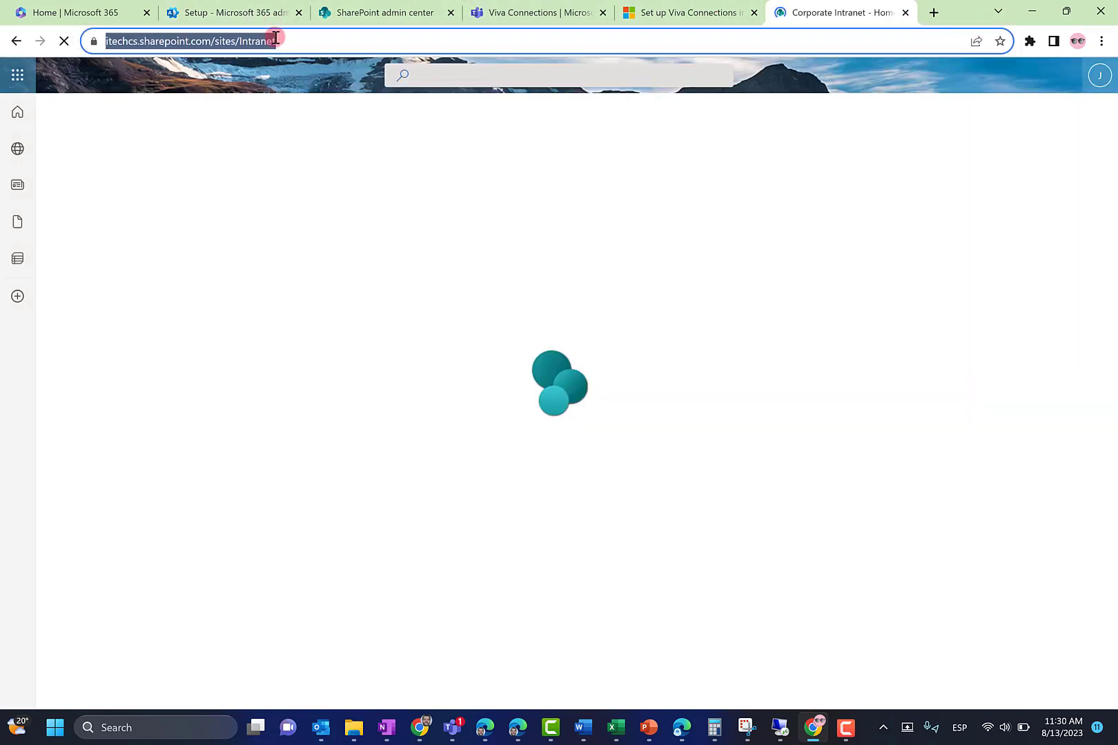
Return to the admin center's Setup page and open Viva Connections from the Microsoft Viva collection.
click(253, 6)
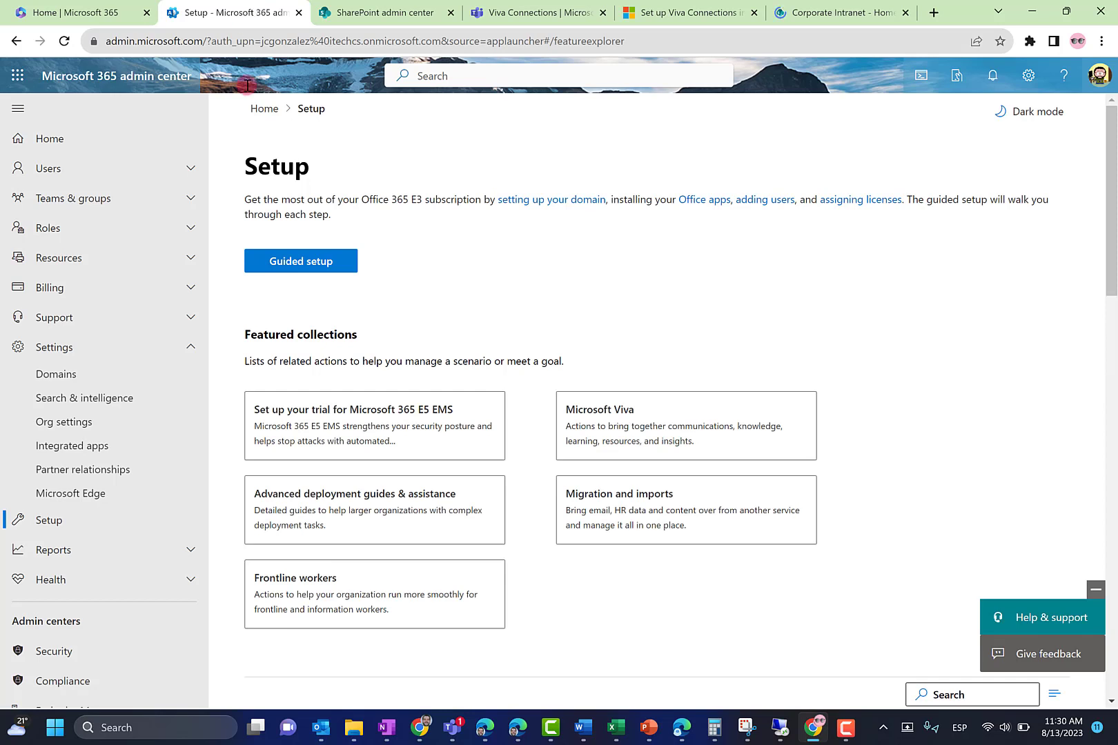
click(648, 425)
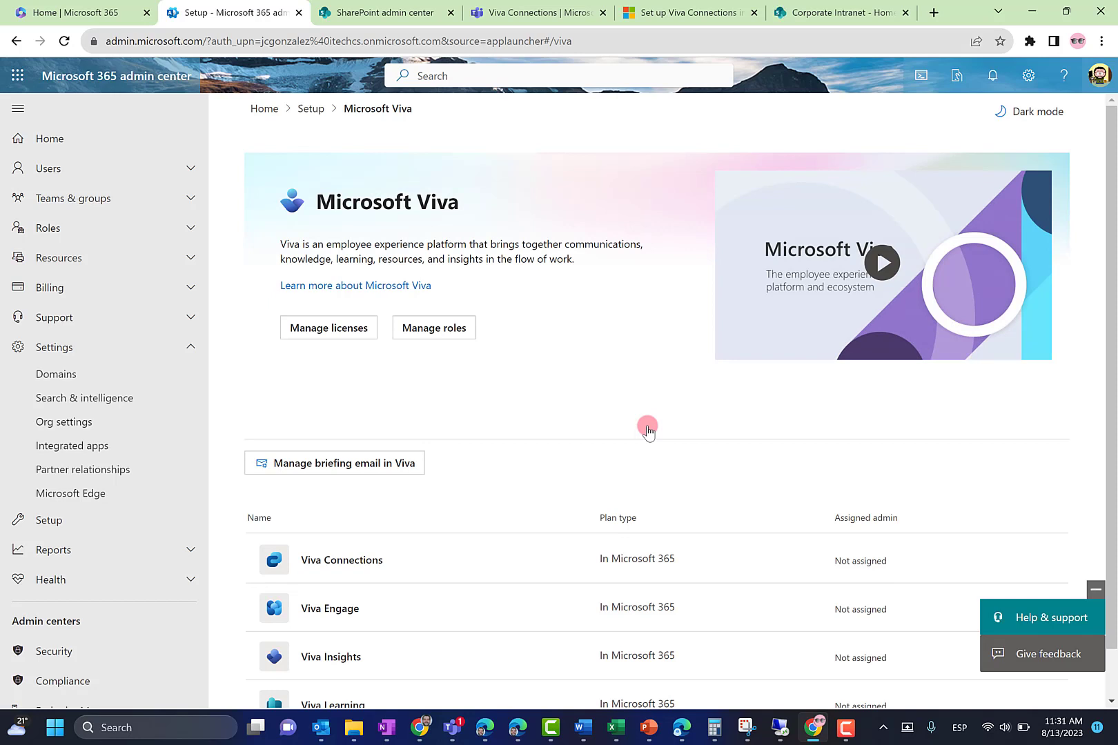
scroll(648, 428, down, 1)
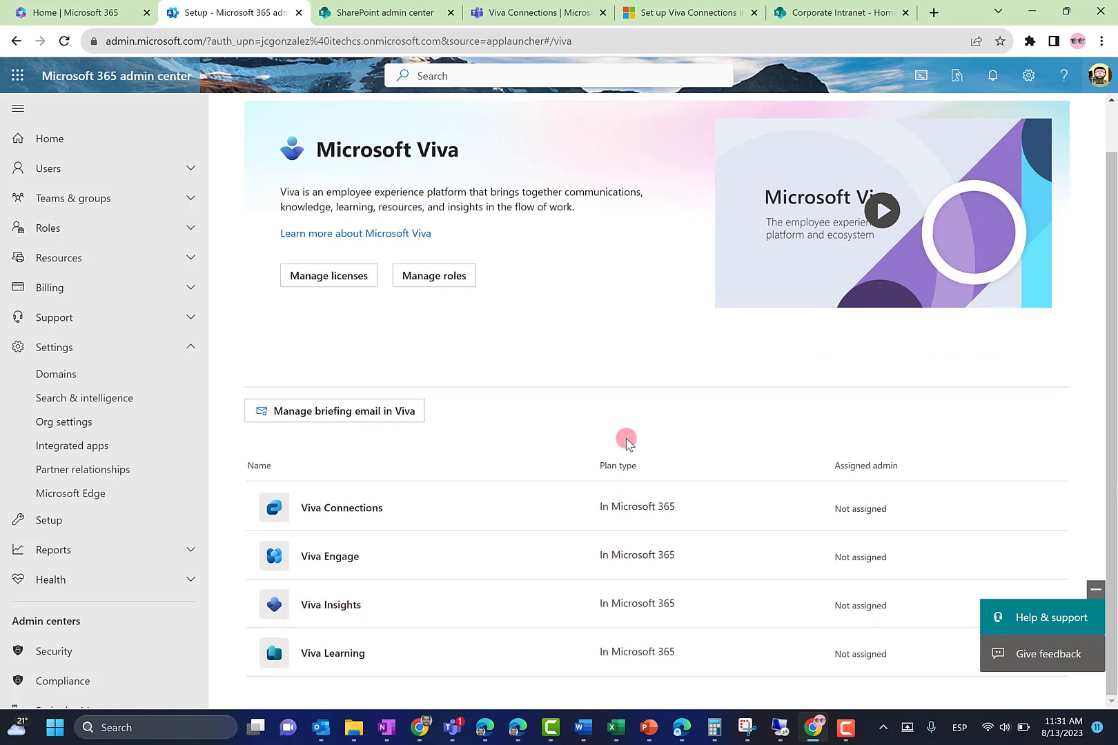
click(338, 509)
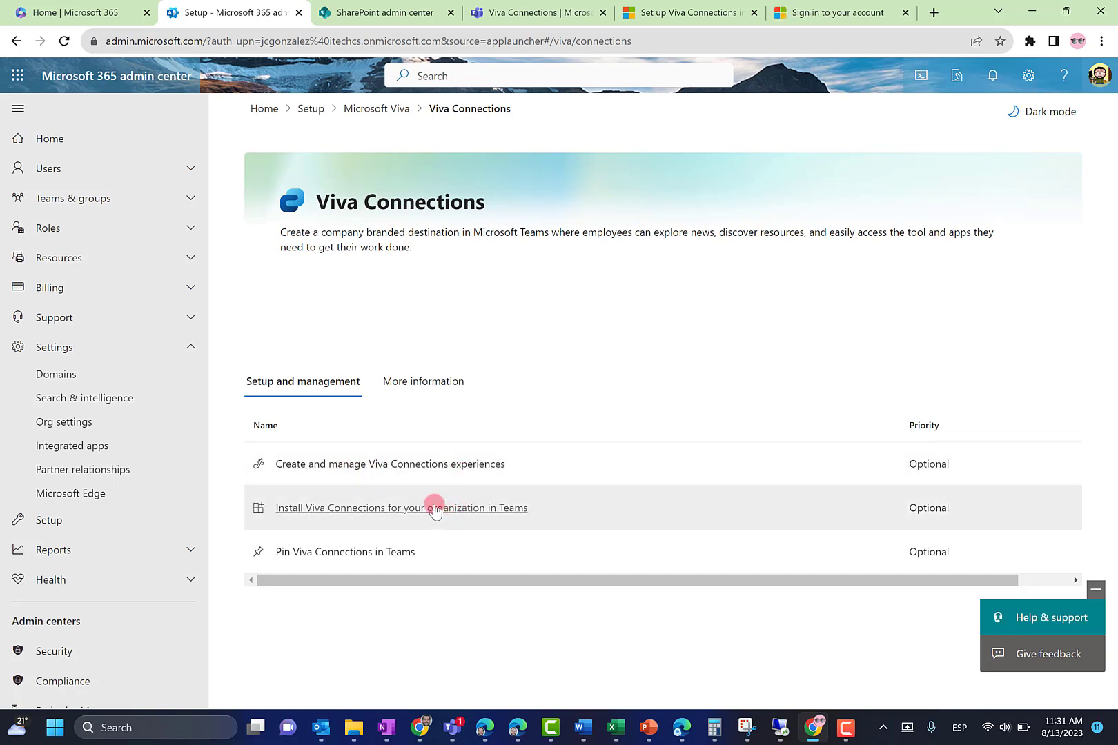
Review the instructions for installing and pinning Viva Connections in Teams, closing each one after reading.
click(435, 510)
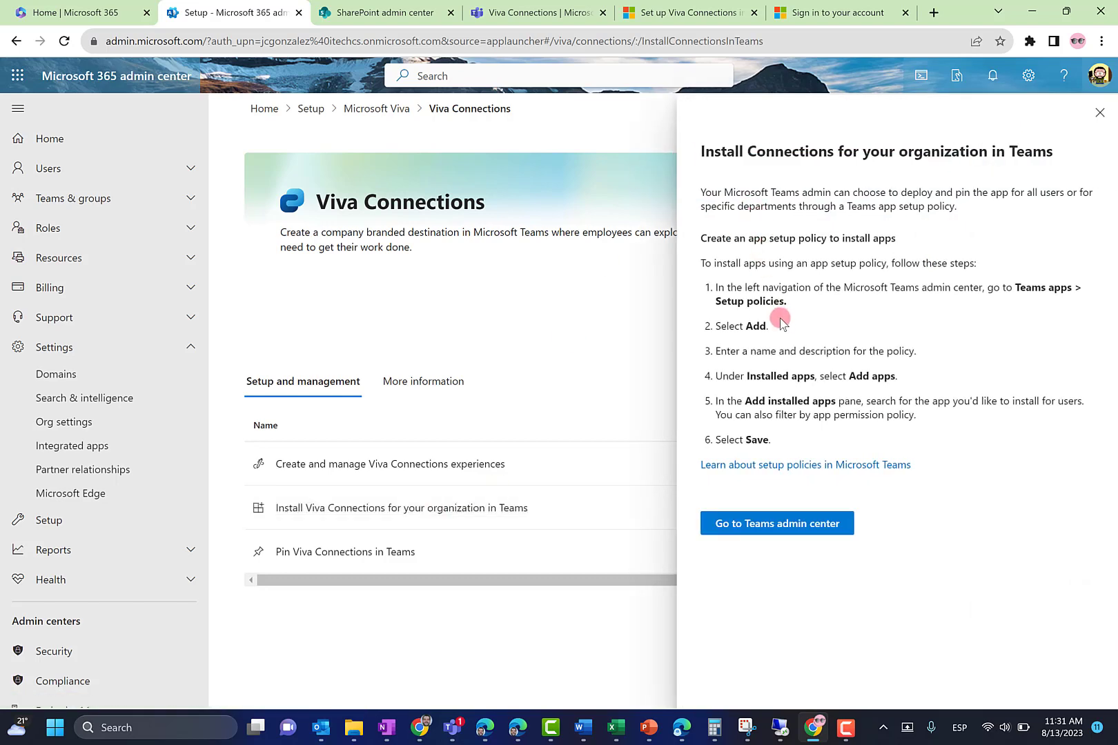
click(1099, 112)
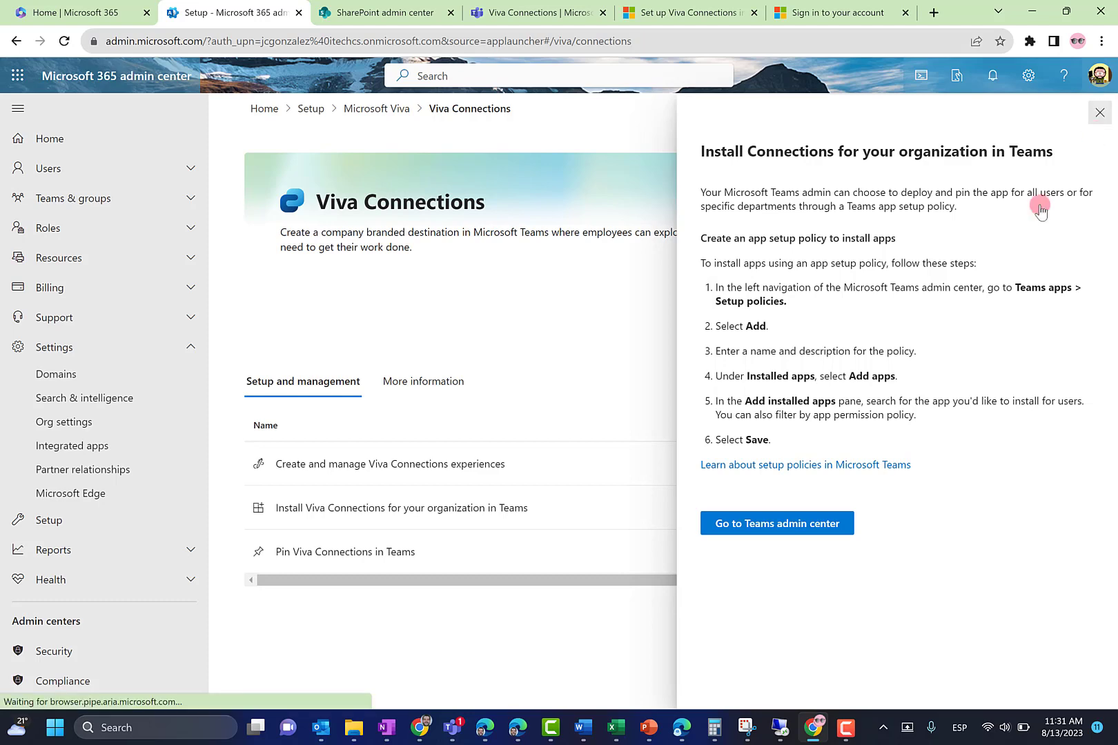
click(364, 553)
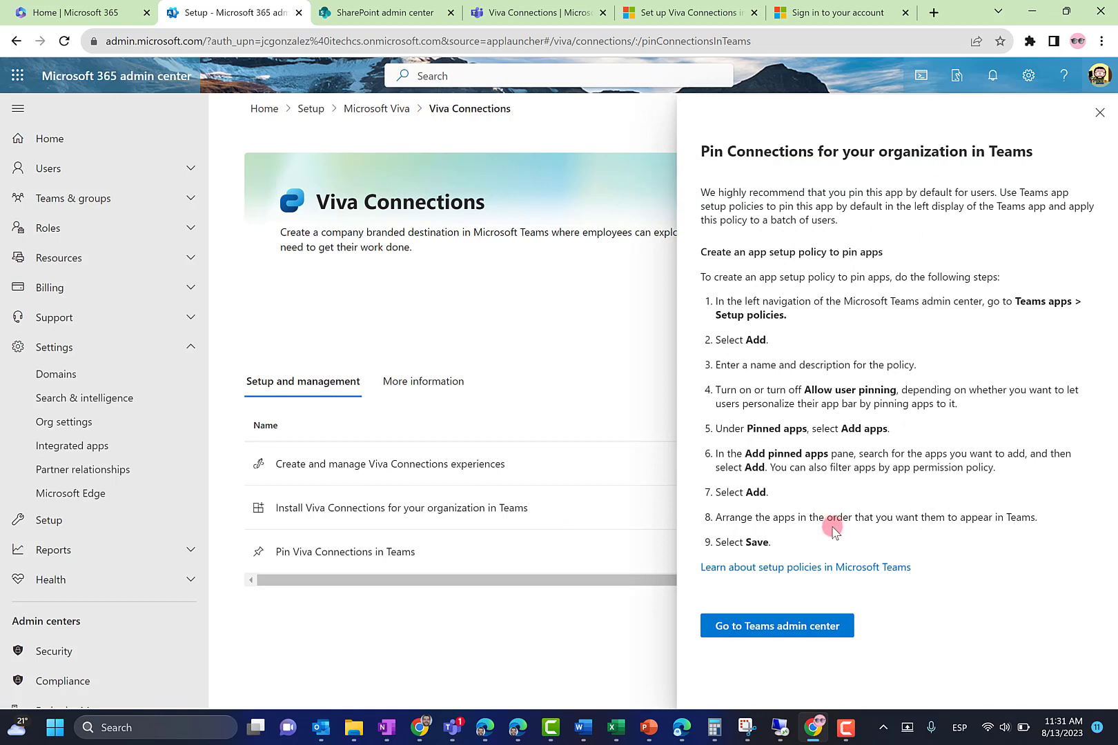
click(1100, 112)
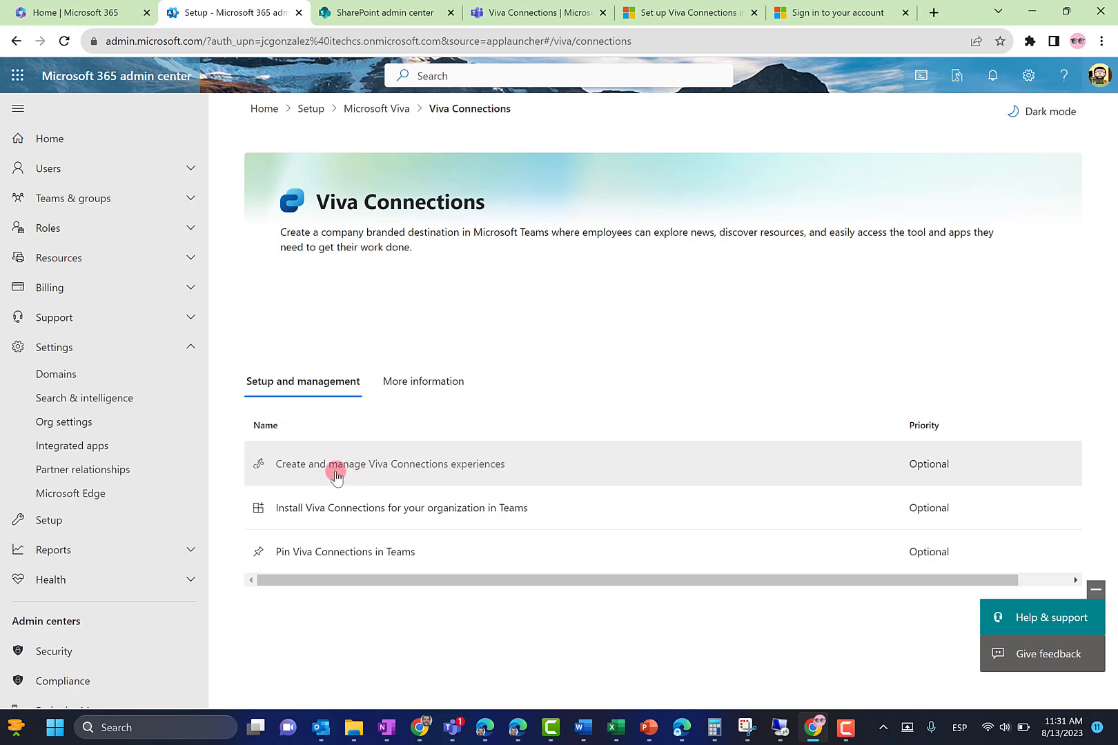
Open the Viva Connections experiences list and review the Leadership Connection experience's general details and status option.
click(445, 468)
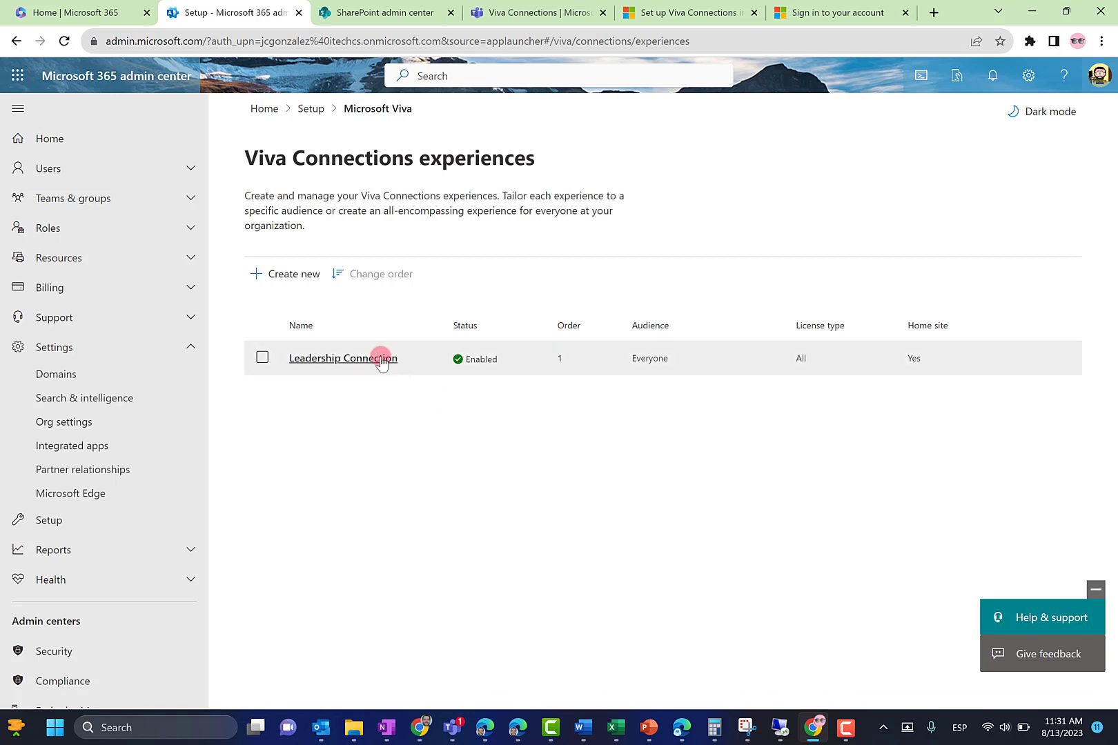
click(340, 361)
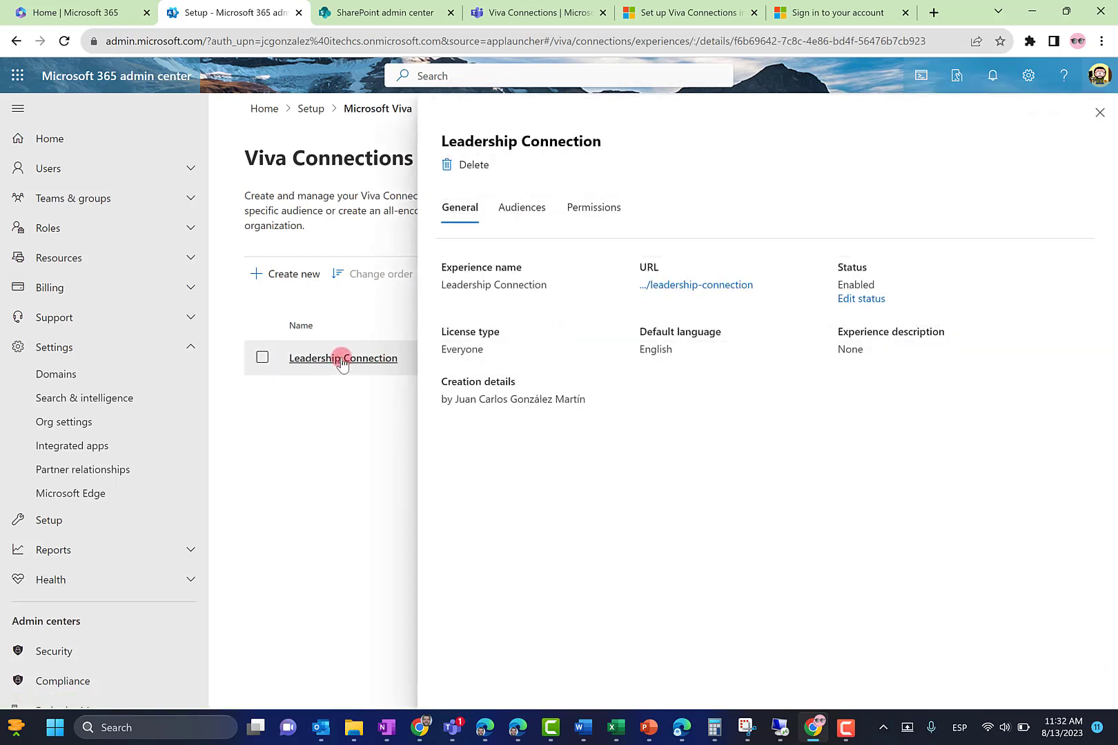
click(846, 301)
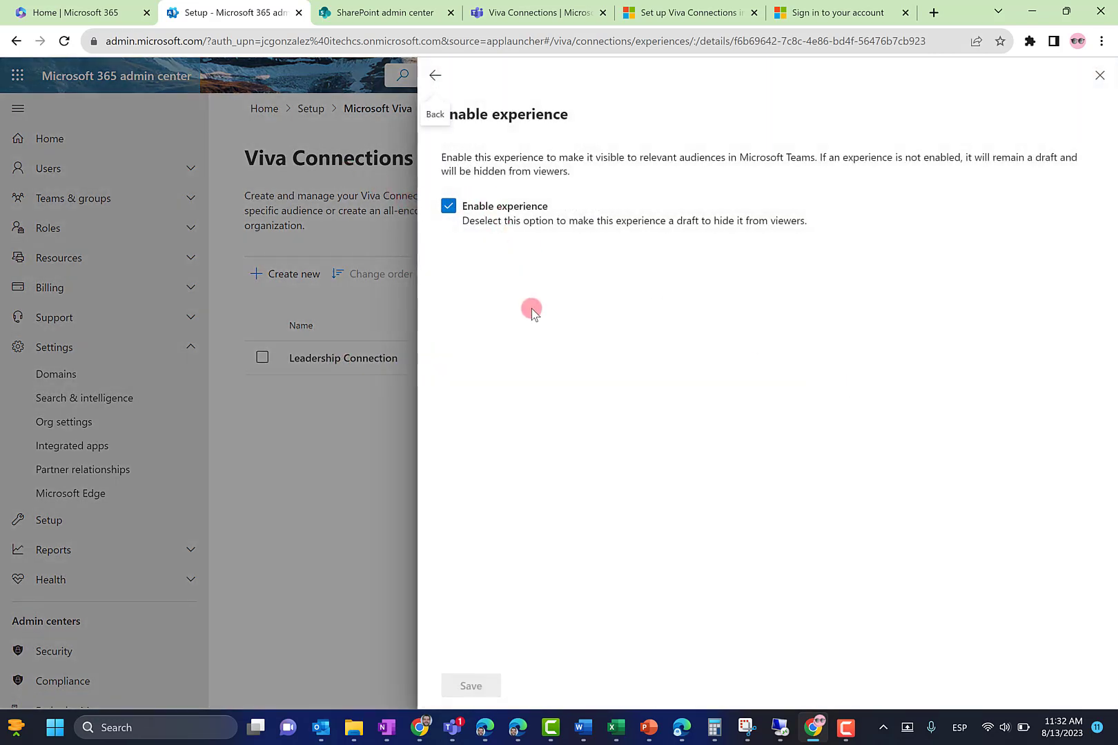
click(437, 76)
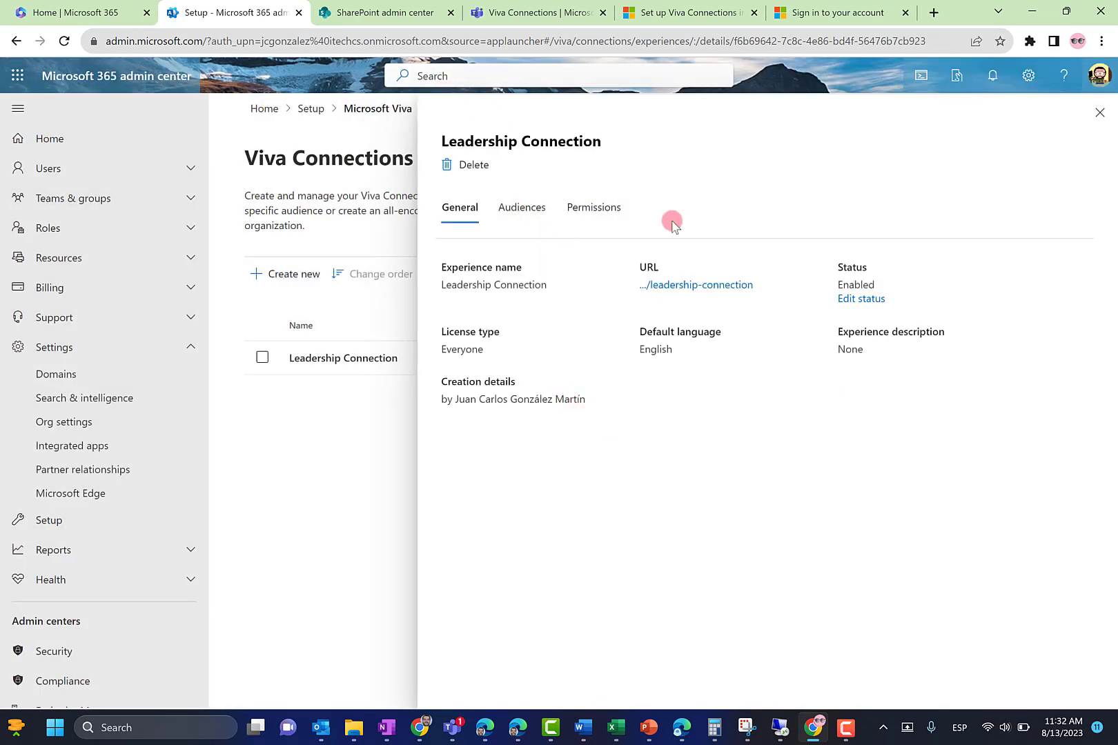
Try scoping the Leadership Connection audience by license type to frontline workers or information workers, and discard the edit.
click(552, 222)
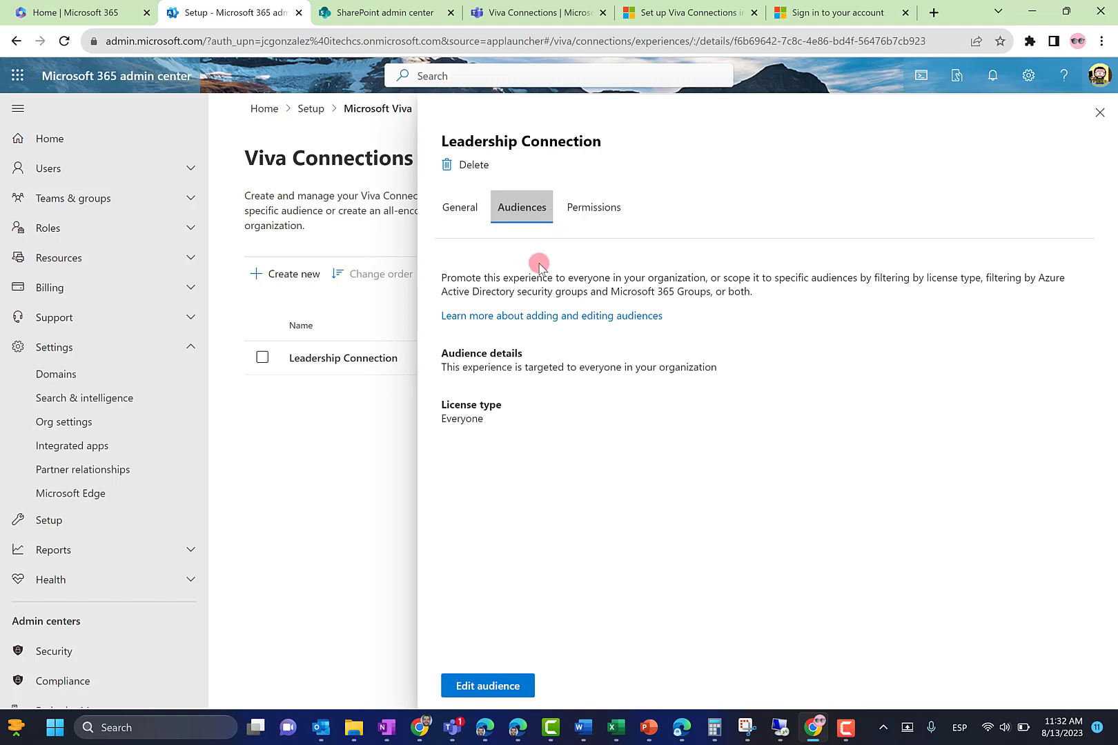
click(495, 688)
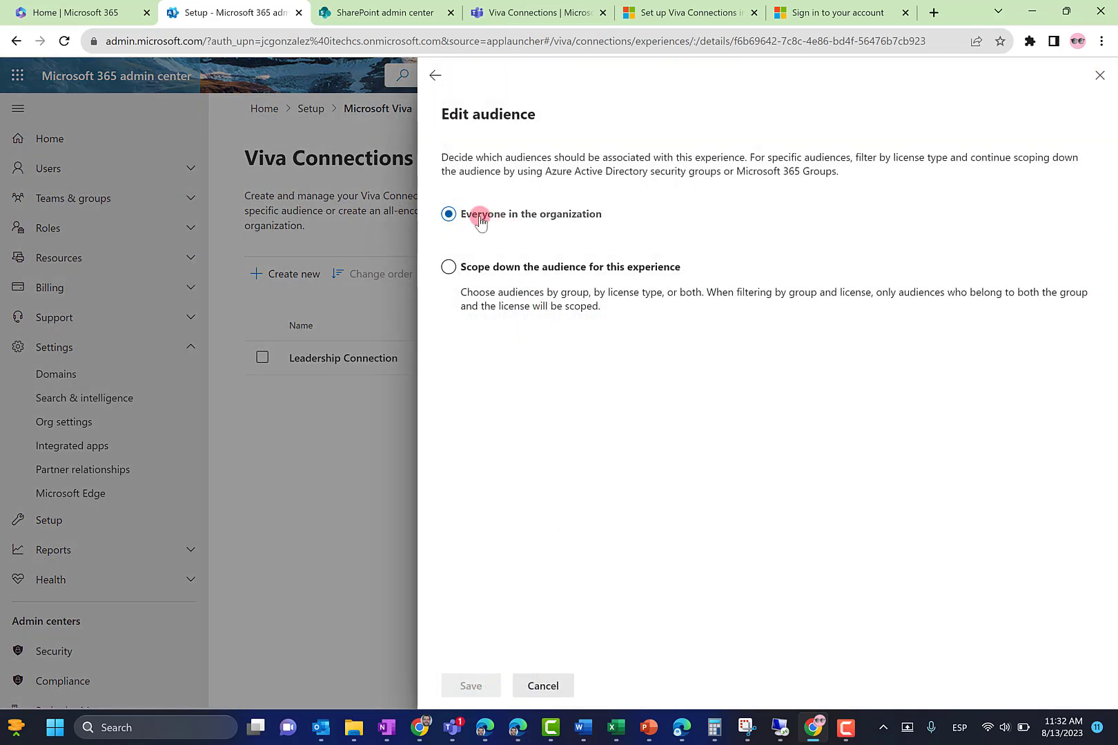
click(534, 267)
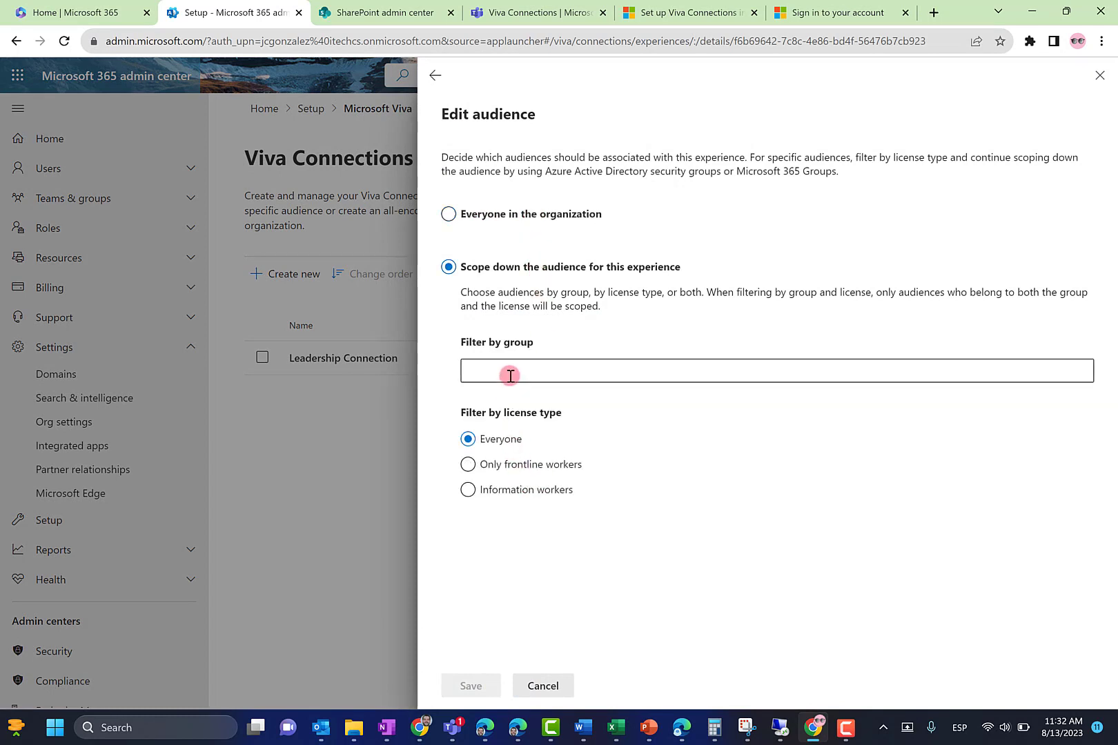
click(511, 468)
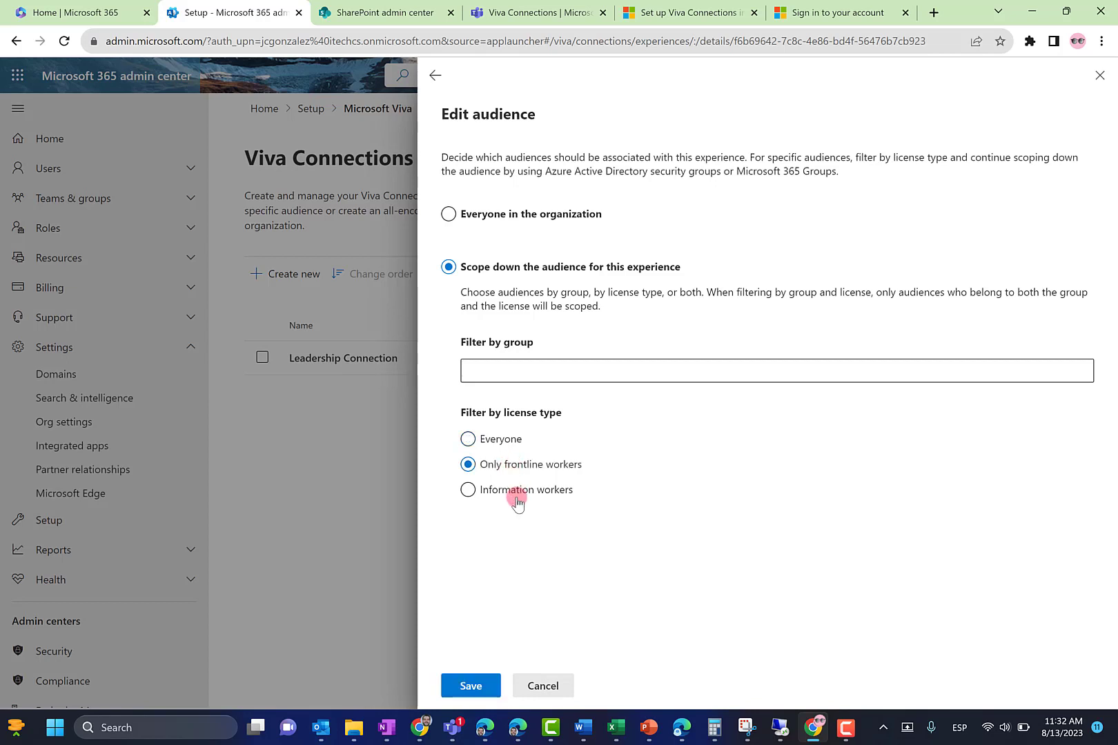
click(518, 499)
click(543, 686)
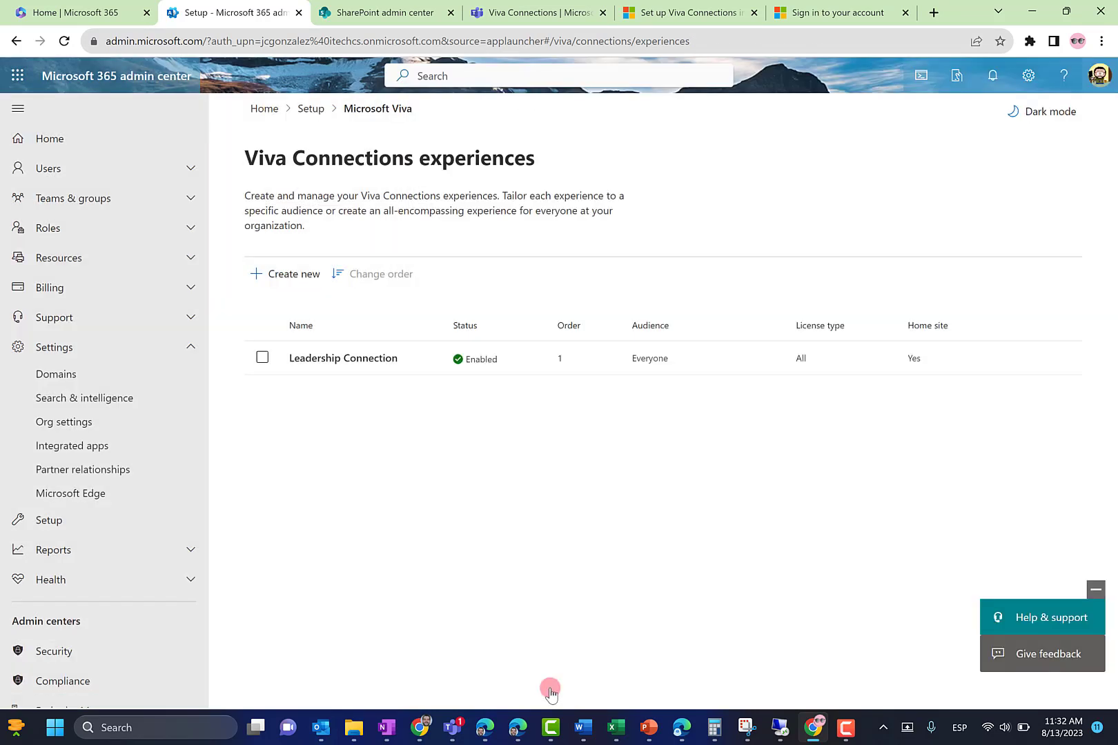
Review the site owners in the Leadership Connection experience's permissions and close its details.
click(360, 357)
click(607, 218)
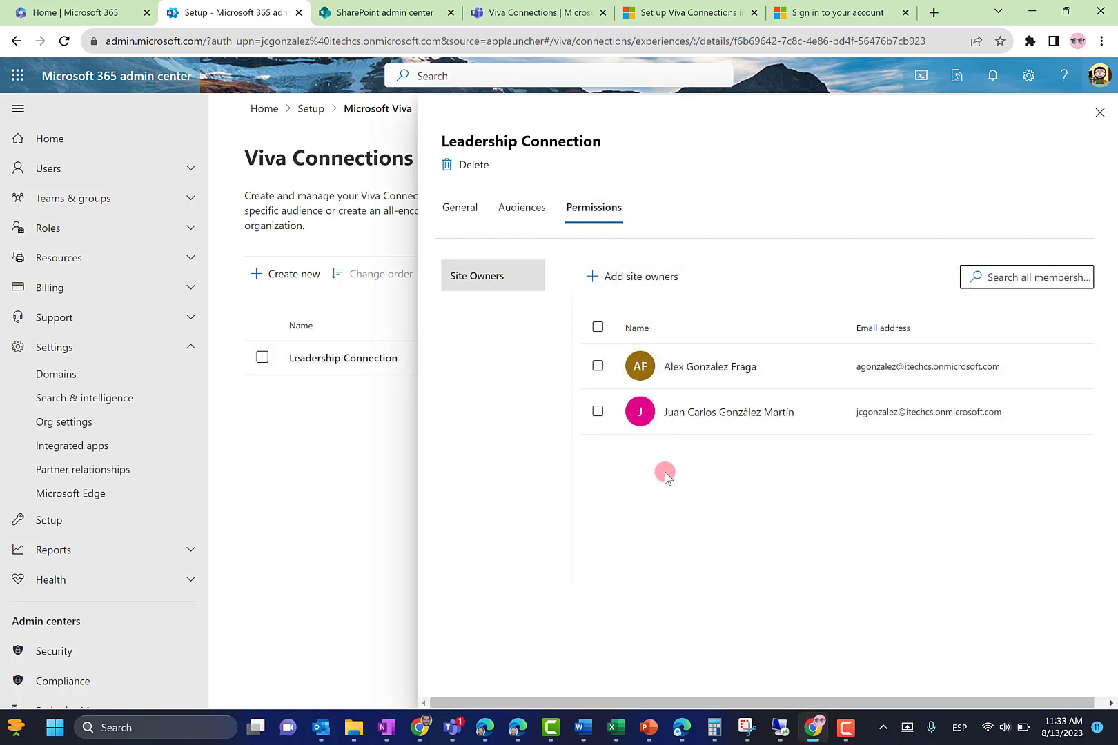
click(1098, 114)
click(303, 275)
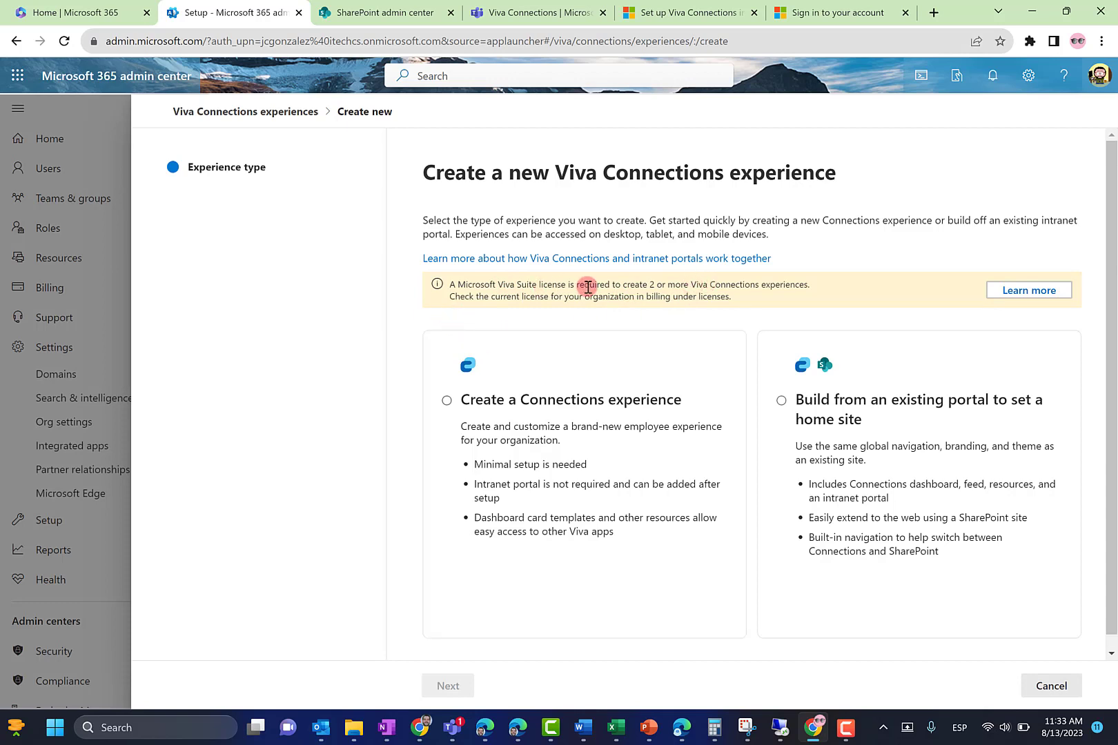
click(782, 401)
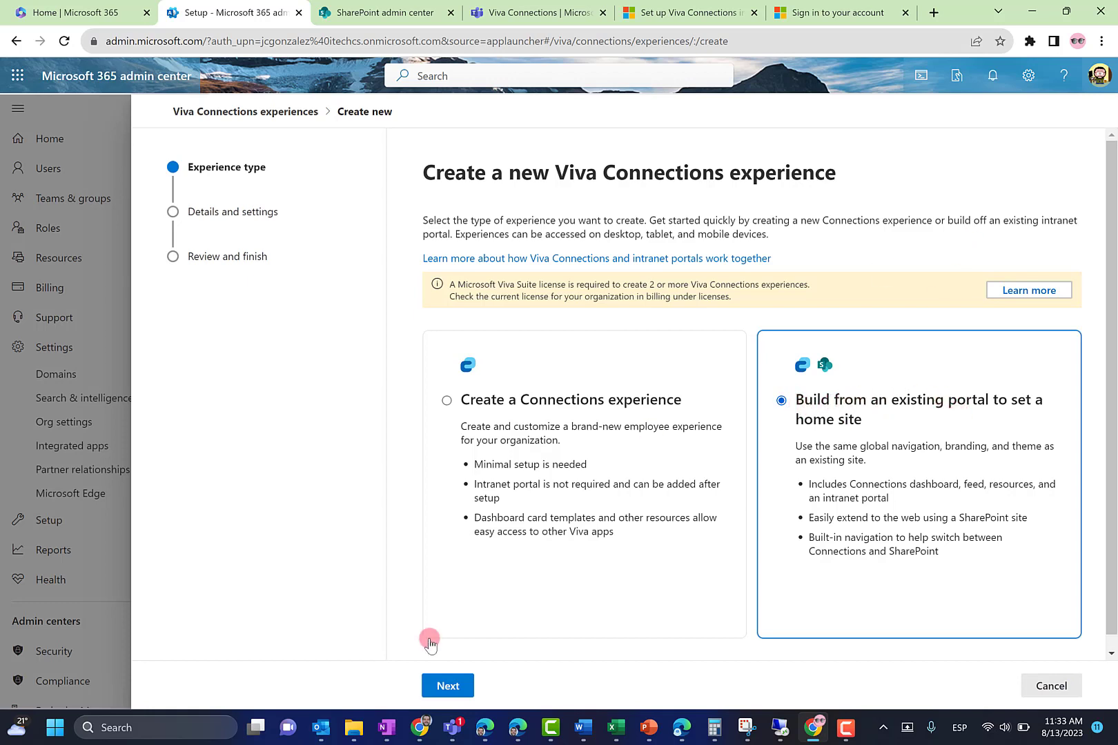
click(446, 687)
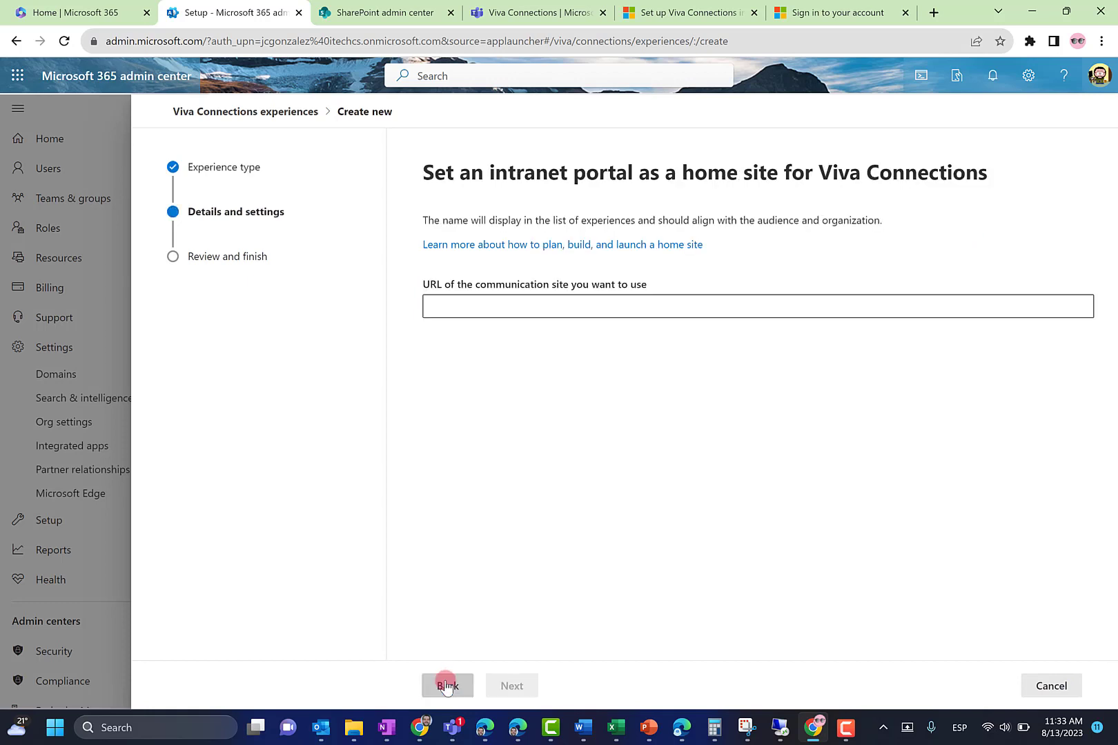
click(537, 306)
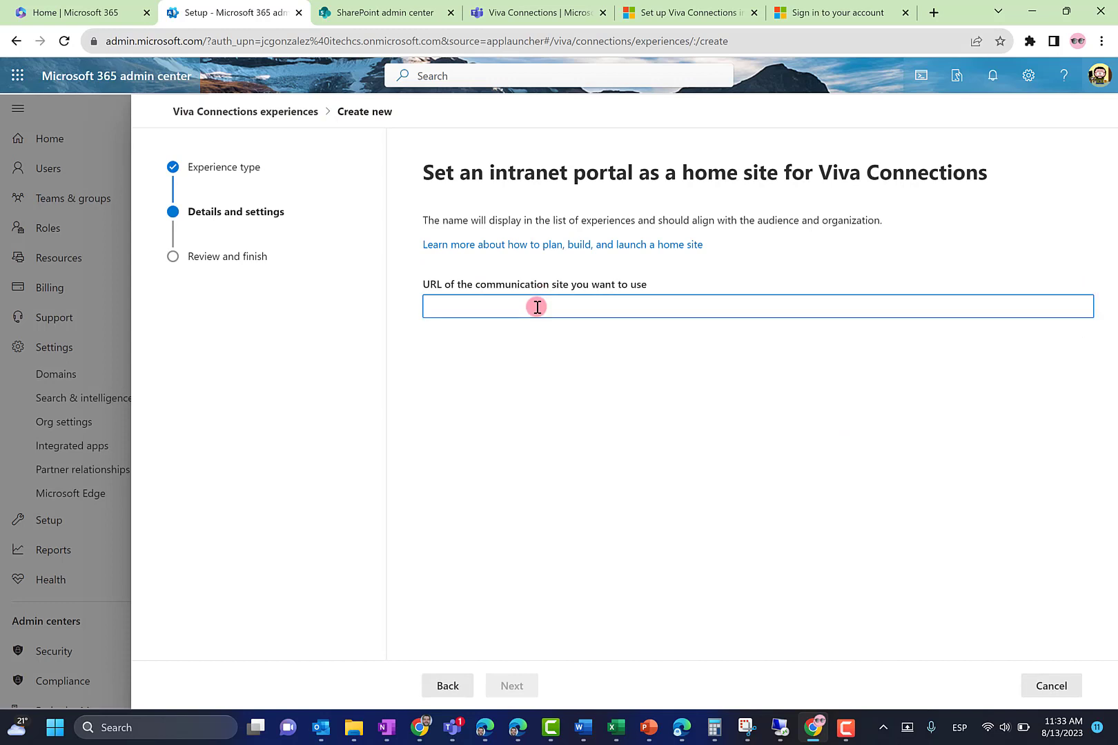
text(https://itechcs.sharepoint.com/sites/Intranet)
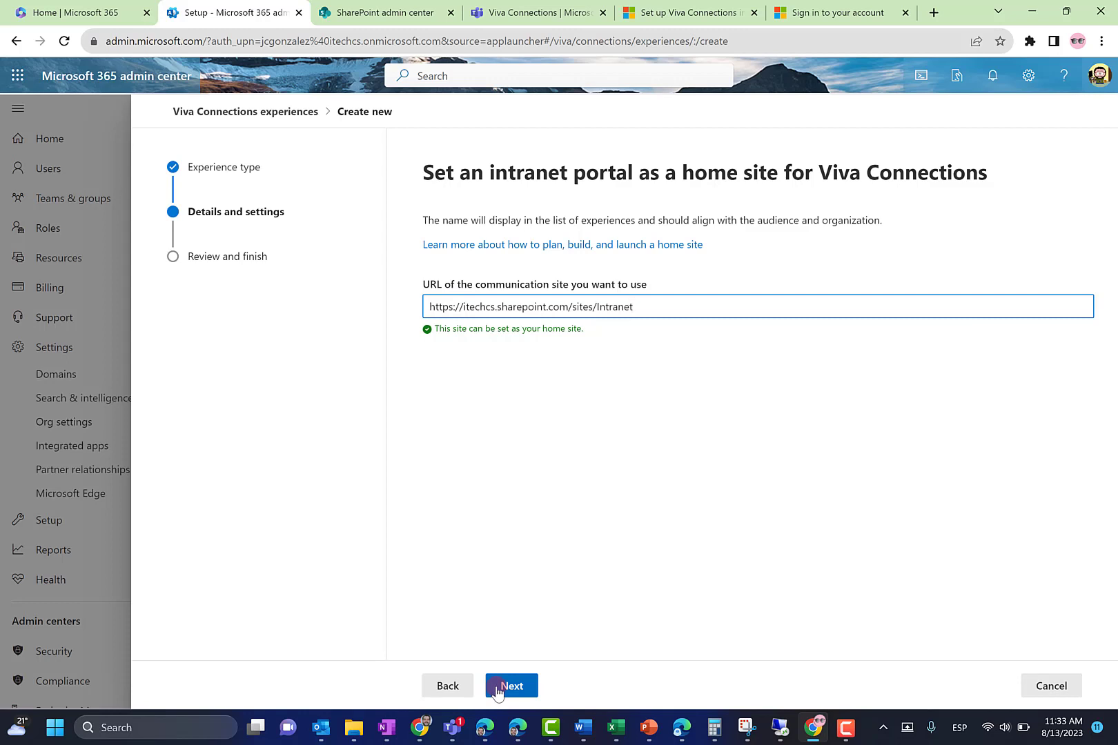
click(497, 687)
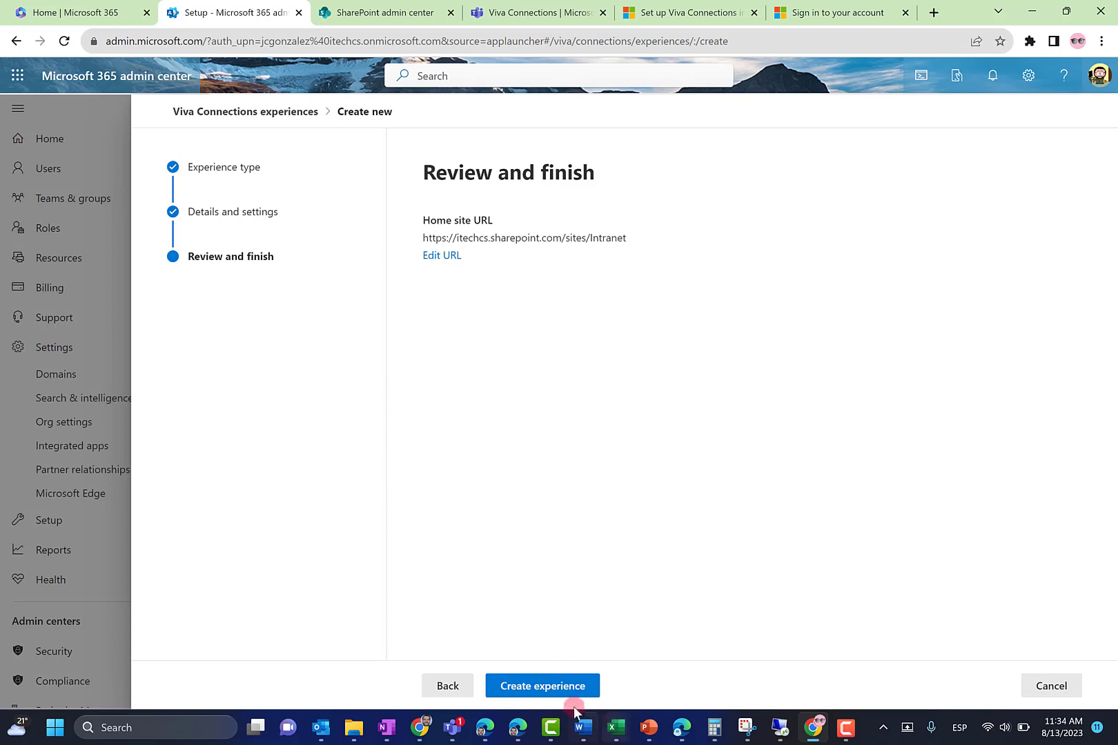
click(559, 693)
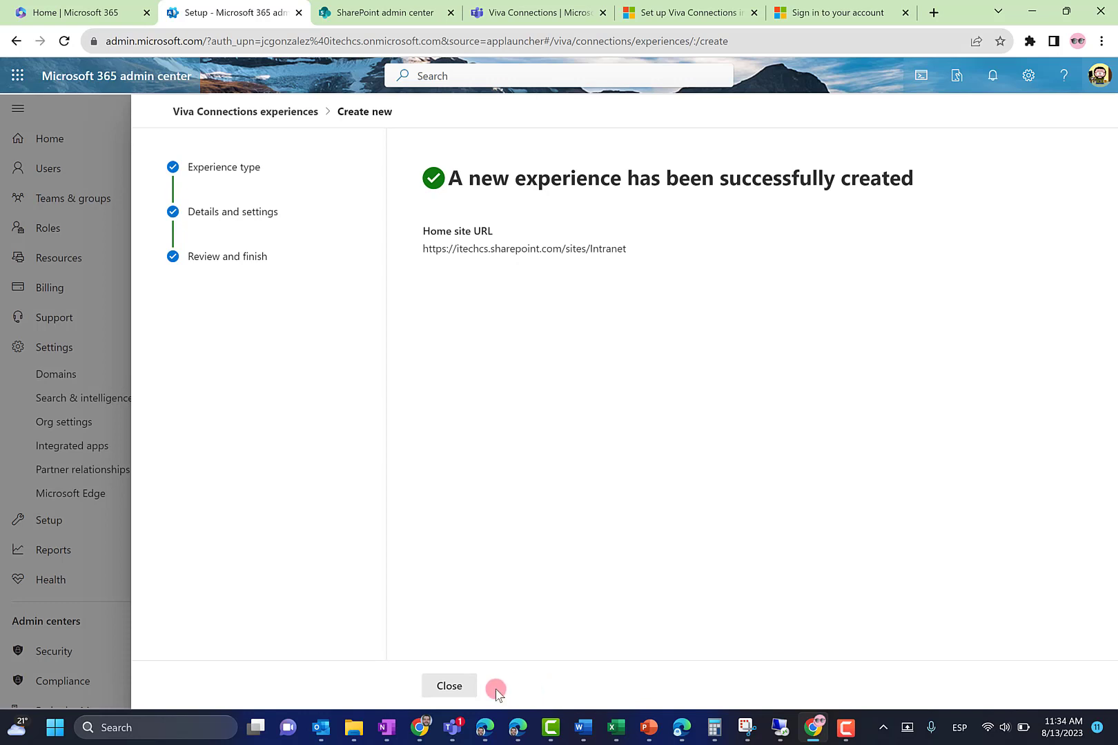
click(449, 686)
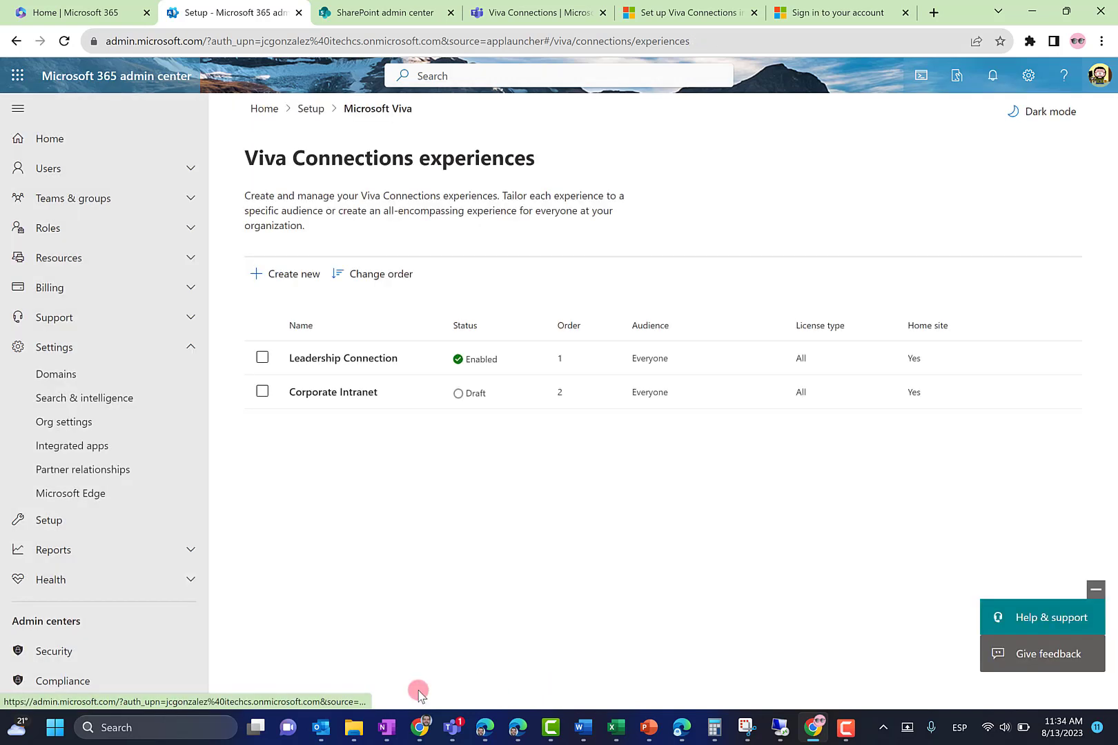
Enable the Corporate Intranet experience, save its status and close its details.
click(366, 393)
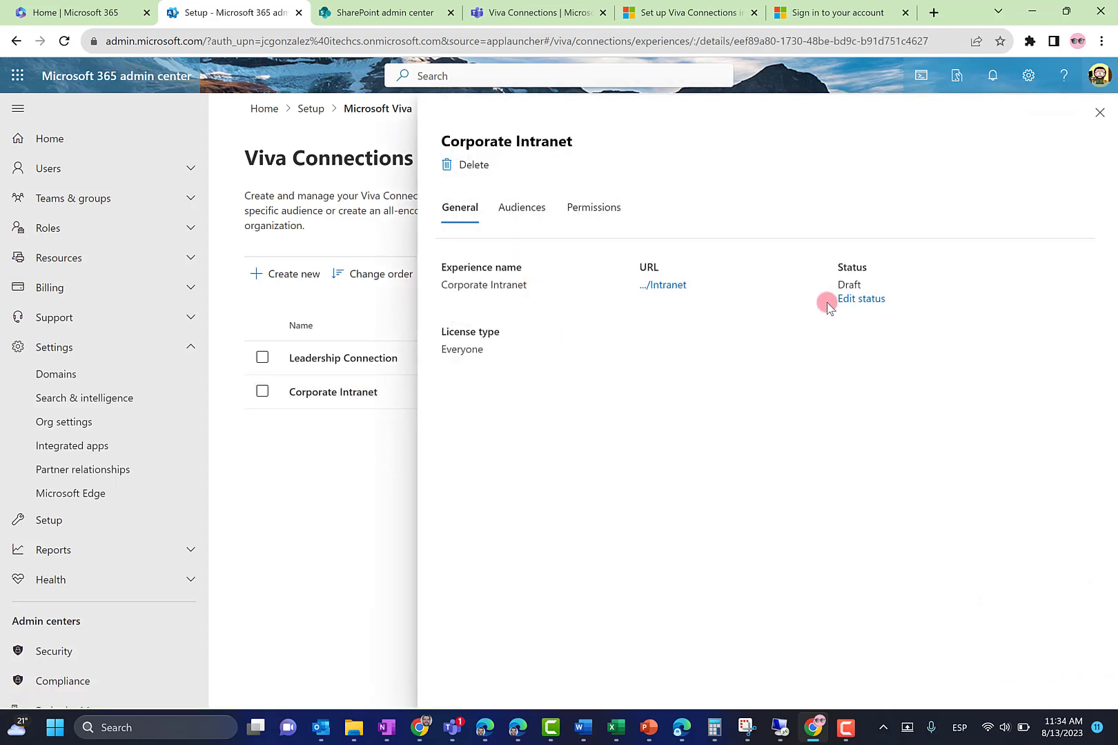
click(856, 300)
click(529, 207)
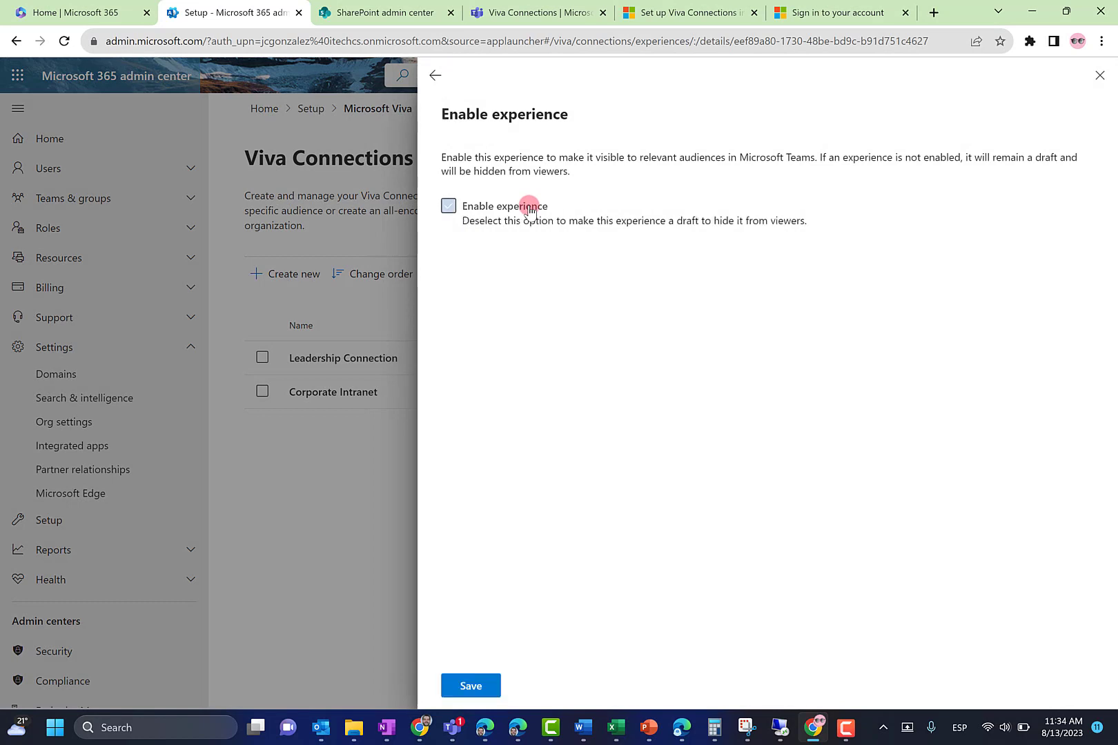
mouse_move(512, 721)
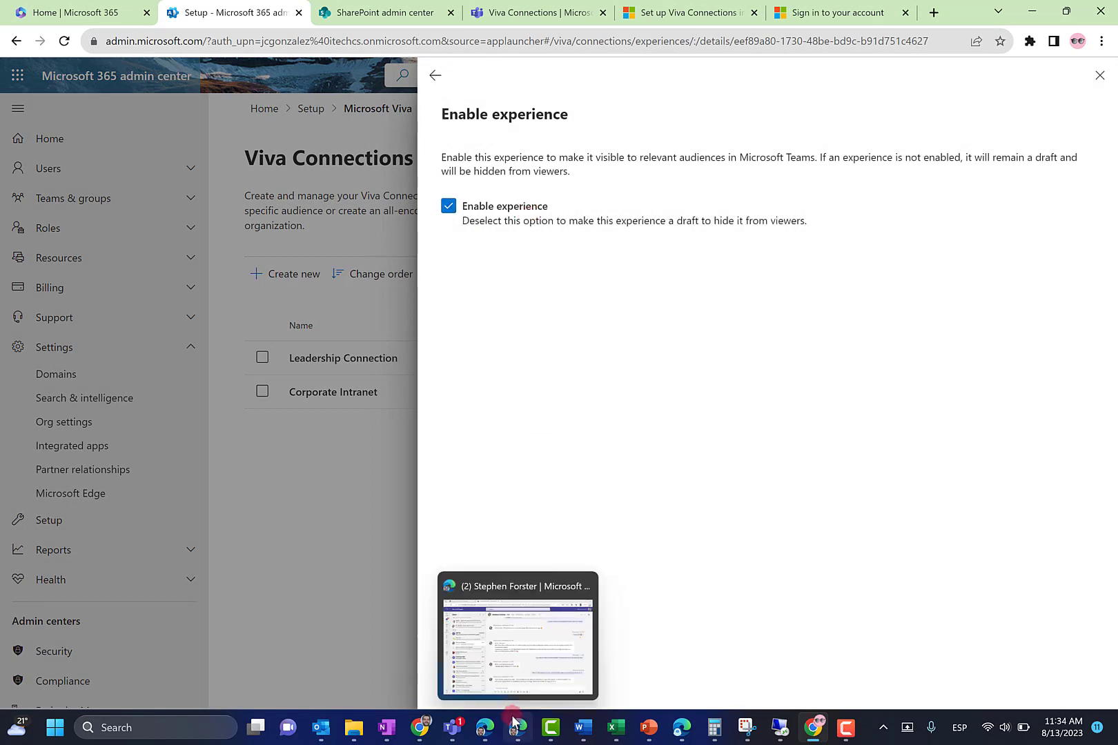
click(465, 683)
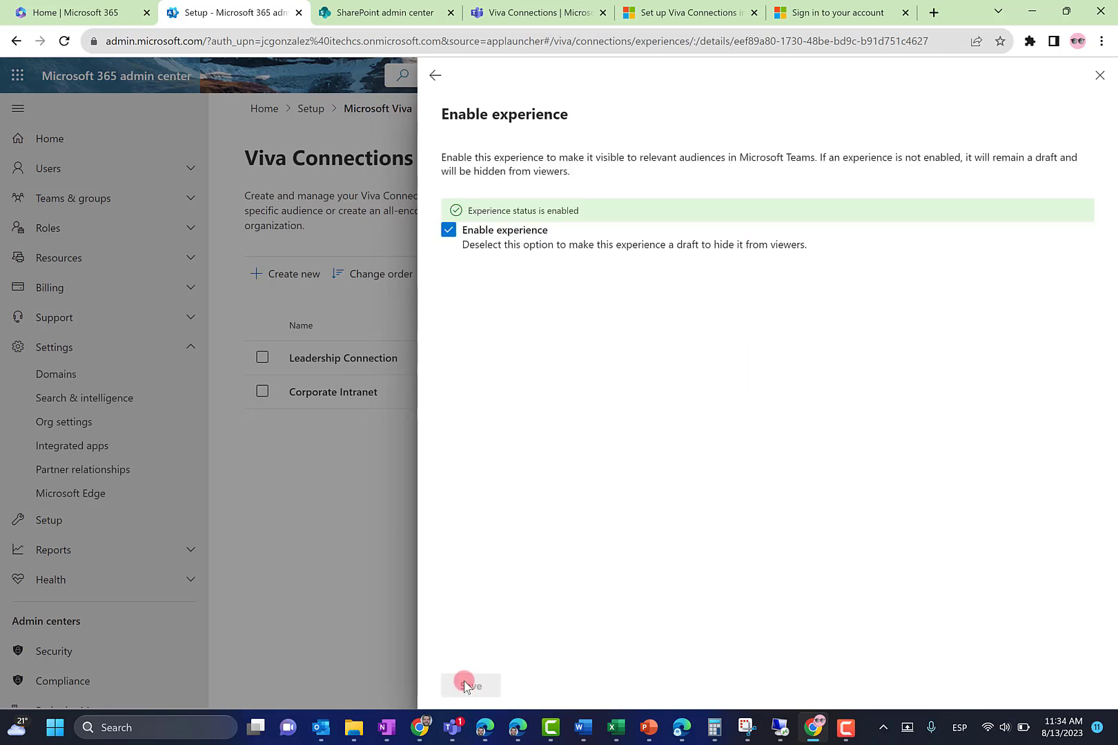
click(1100, 75)
Start a brand-new Connections experience that needs no existing portal and name it RRHH Portal.
click(307, 275)
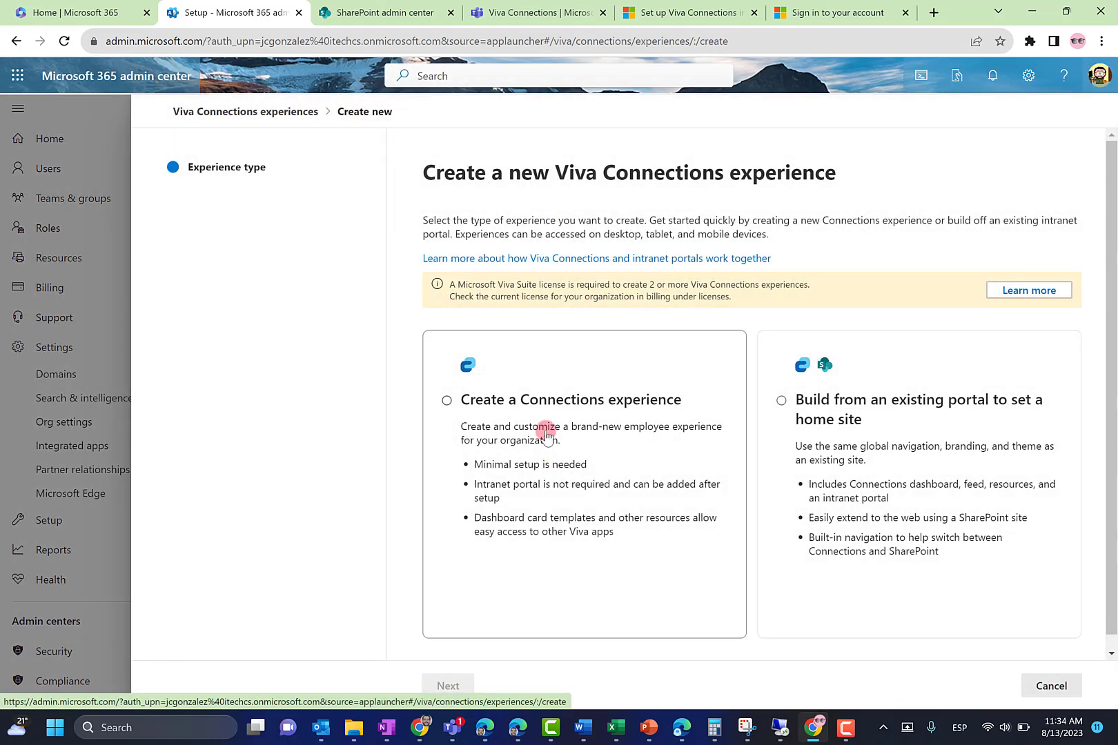
click(536, 418)
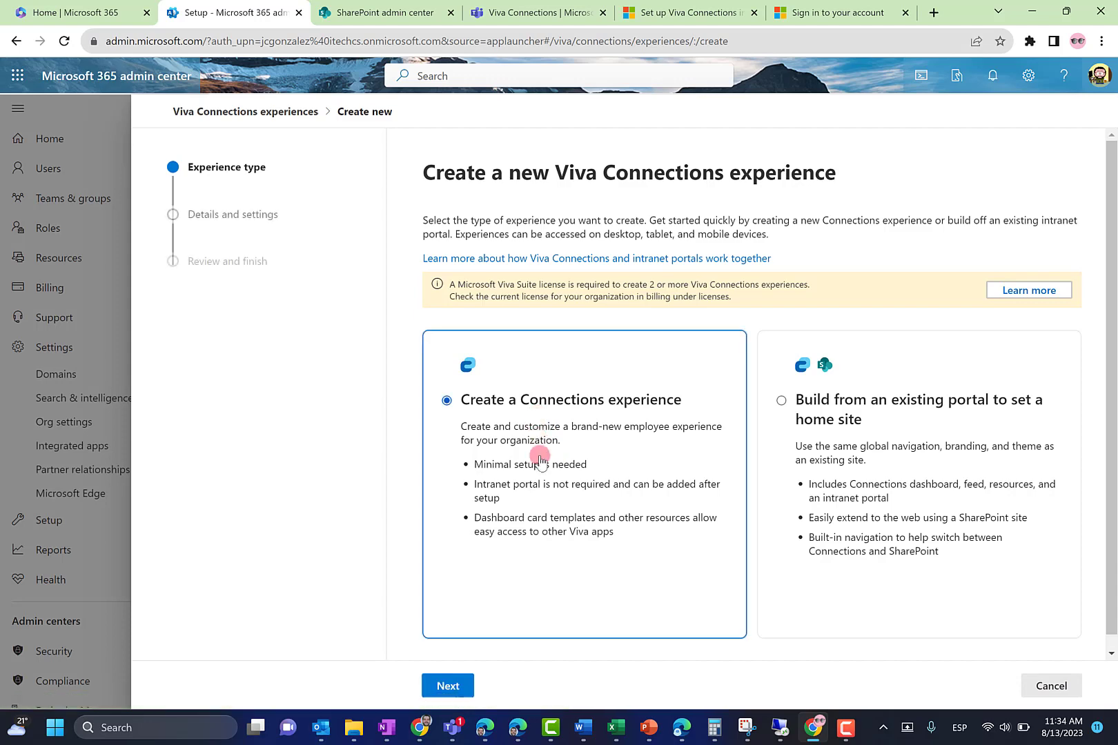
click(452, 687)
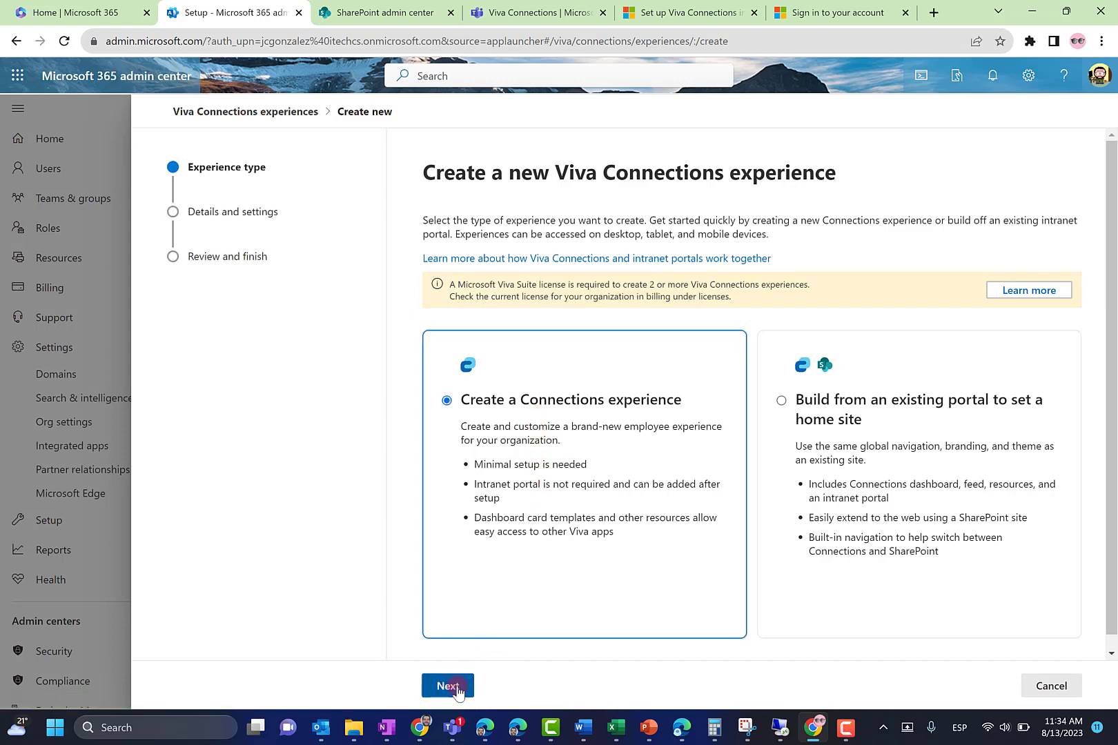
click(523, 318)
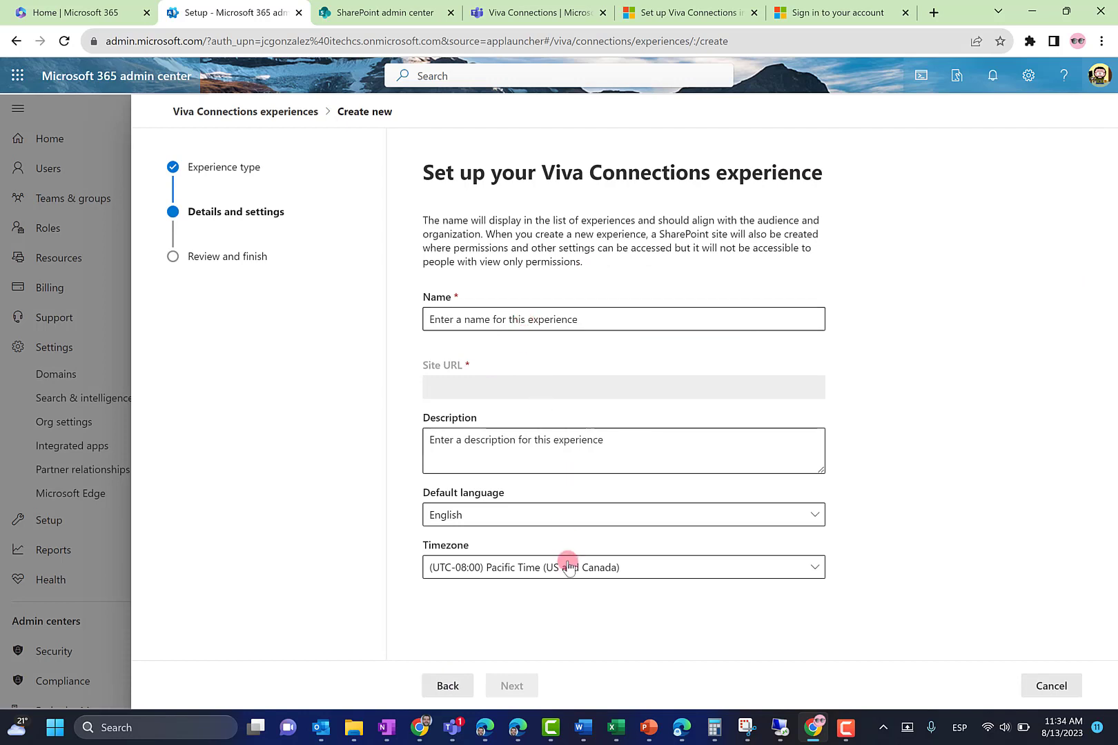
click(508, 320)
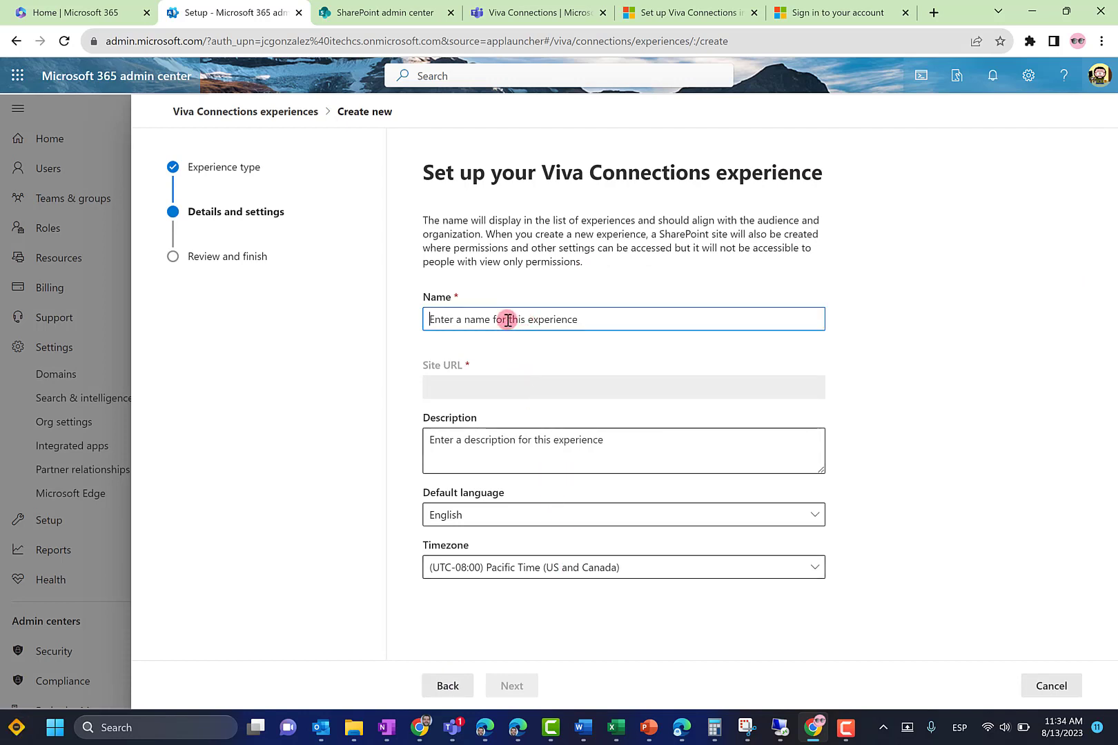
text(RRHH)
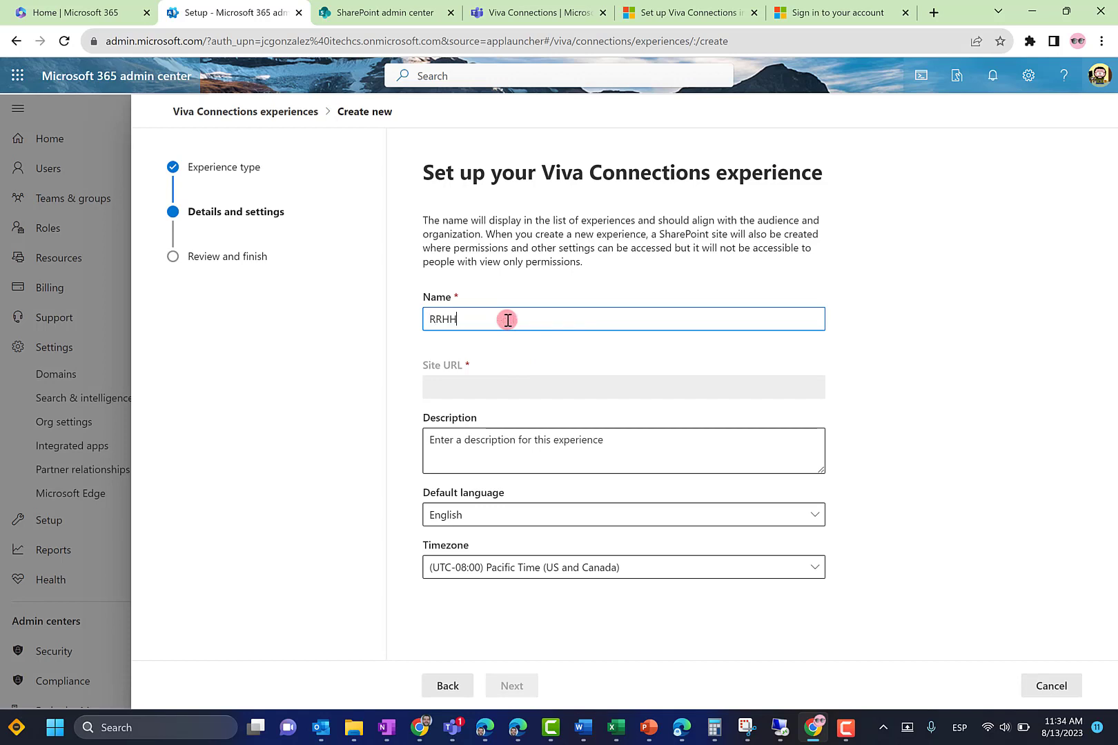
text( Portal)
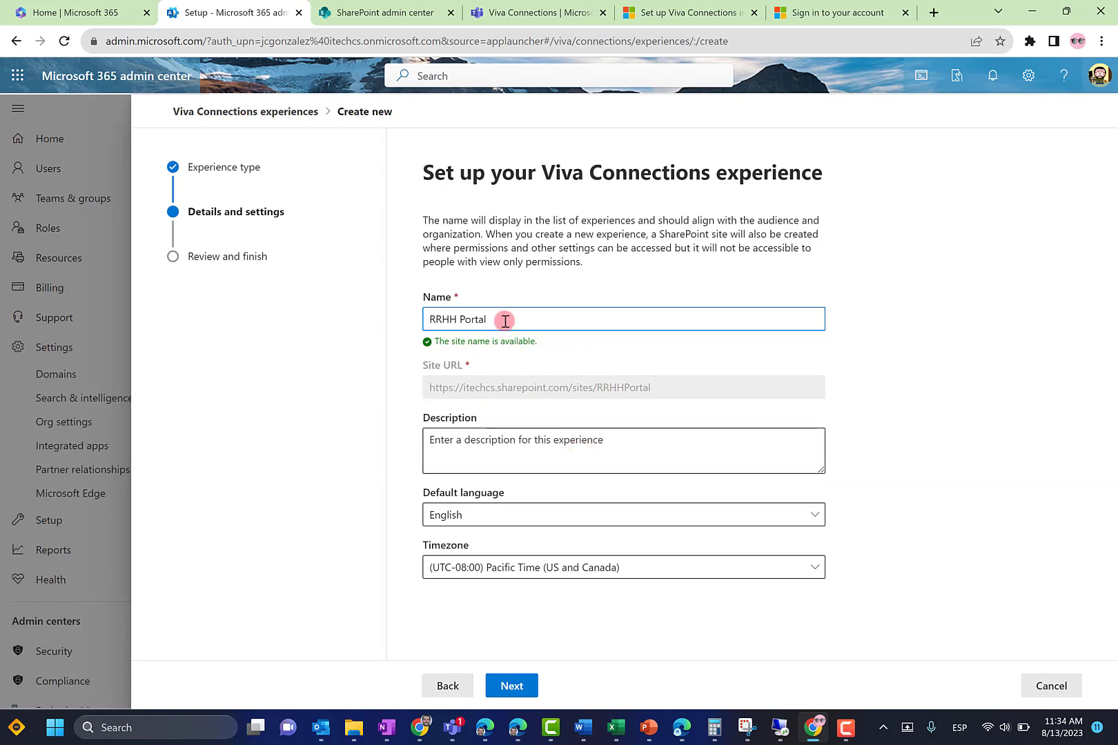
Copy the experience name RRHH Portal into its description.
drag(491, 320, 377, 312)
key(ctrl+c)
click(511, 459)
key(ctrl+v)
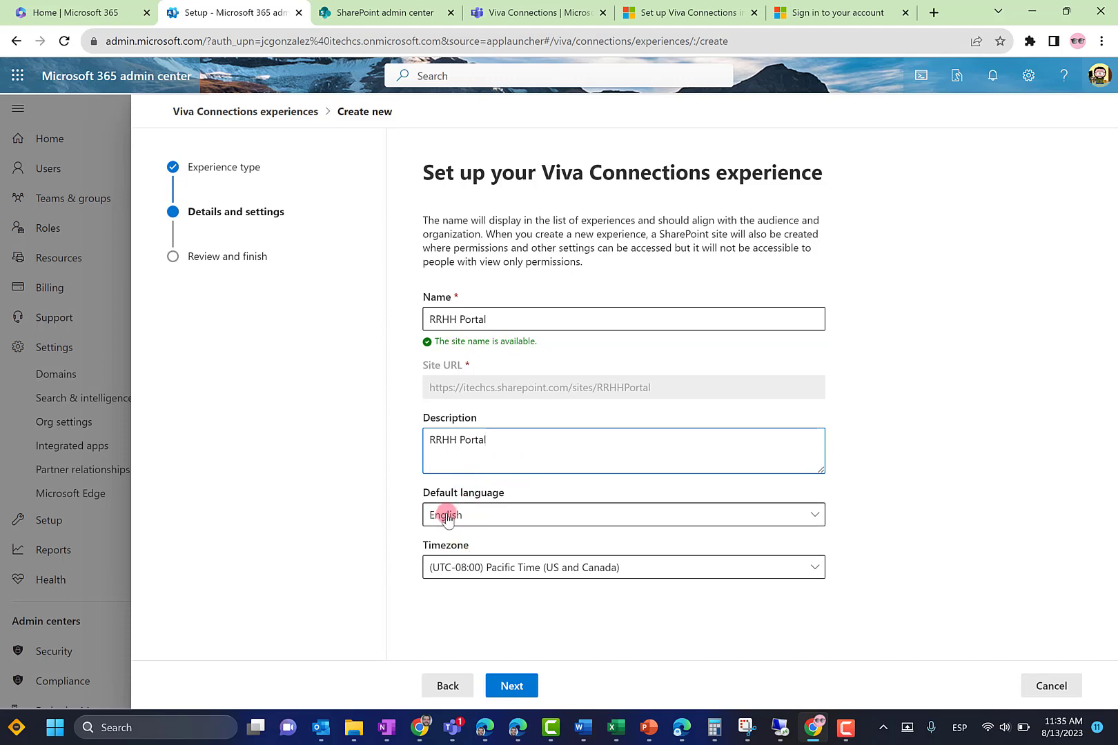
Set the timezone to (UTC+01:00) Amsterdam, Berlin, Bern, Rome, Stockholm, Vienna, create the experience and return to the experiences list.
click(478, 573)
scroll(294, 424, down, 3)
scroll(301, 364, down, 3)
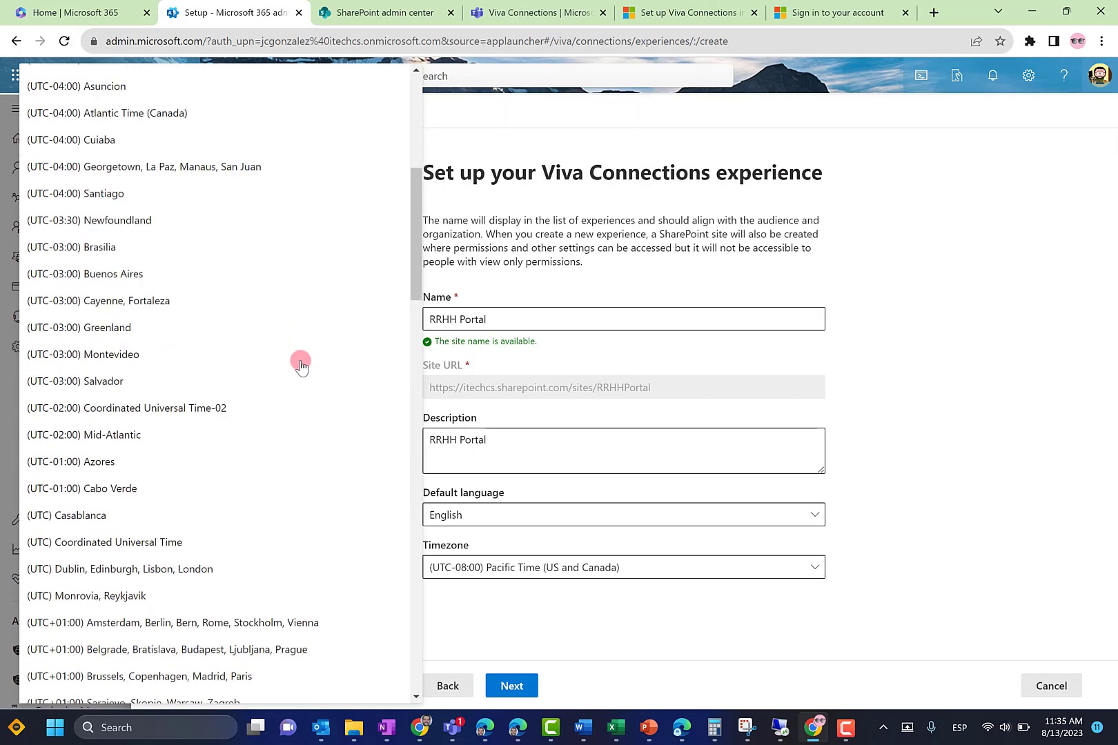
scroll(227, 511, down, 1)
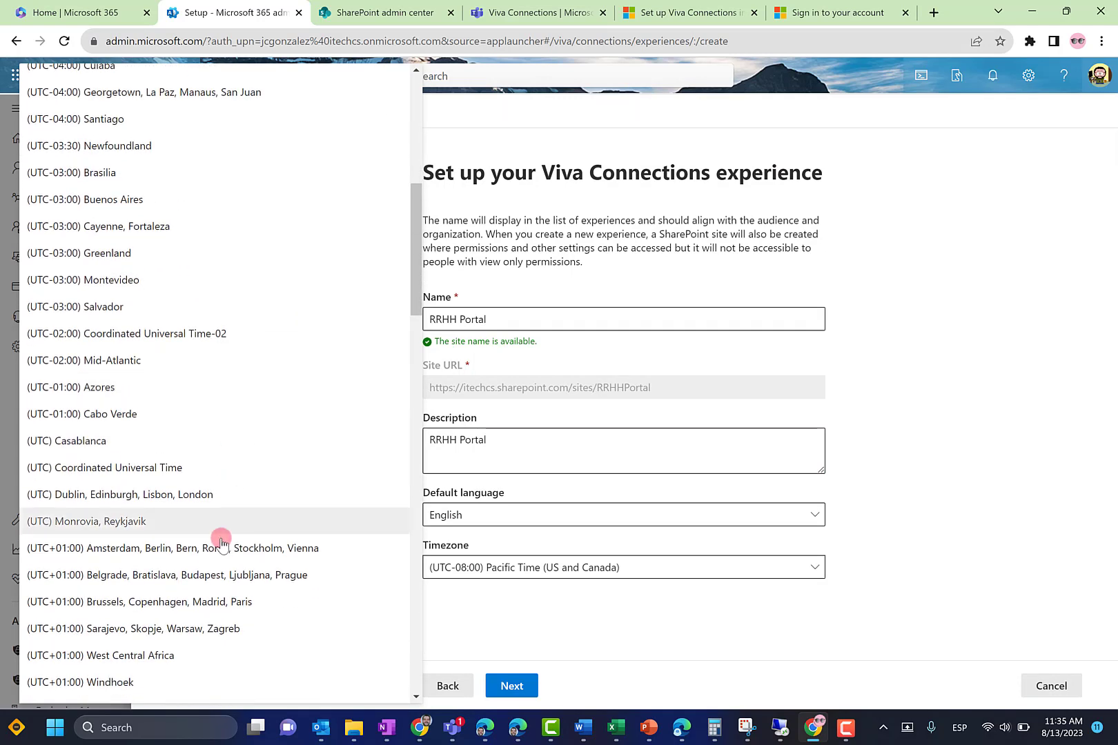
click(219, 541)
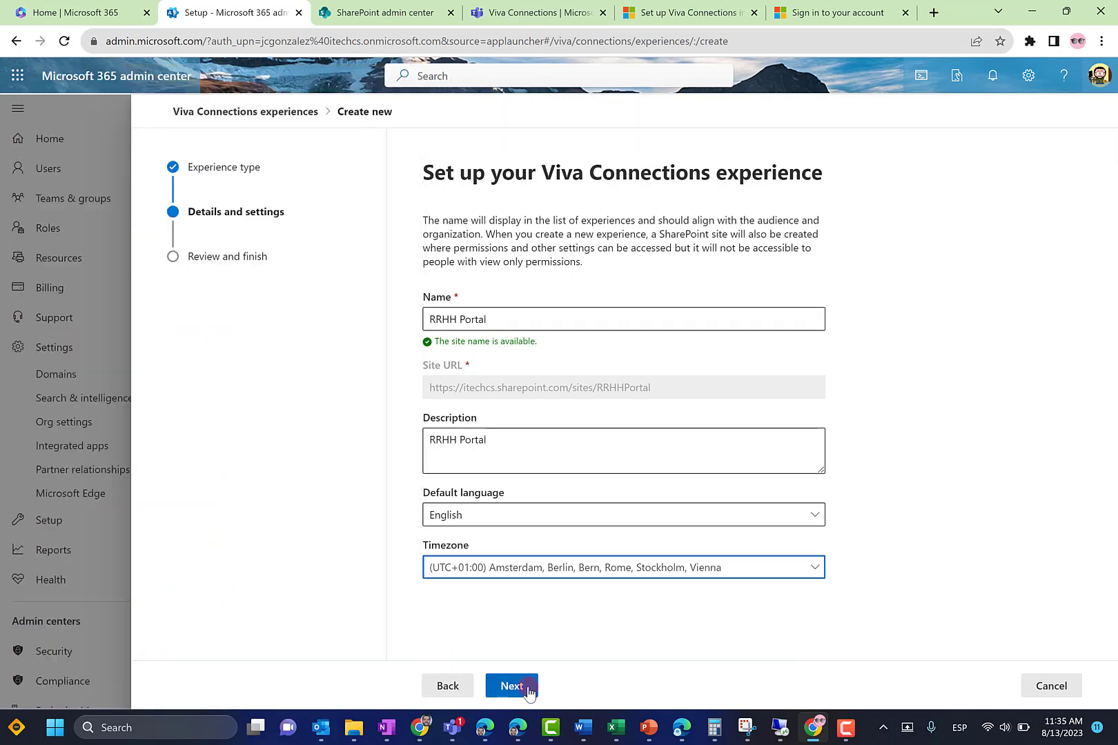
click(528, 691)
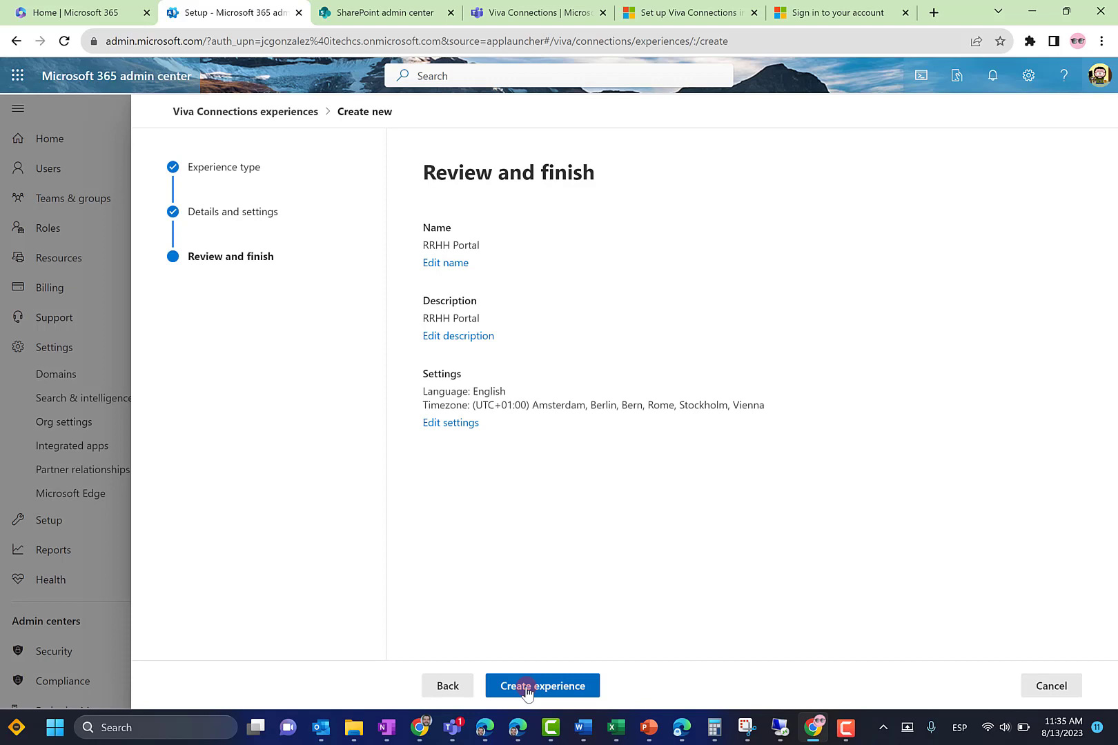
click(526, 692)
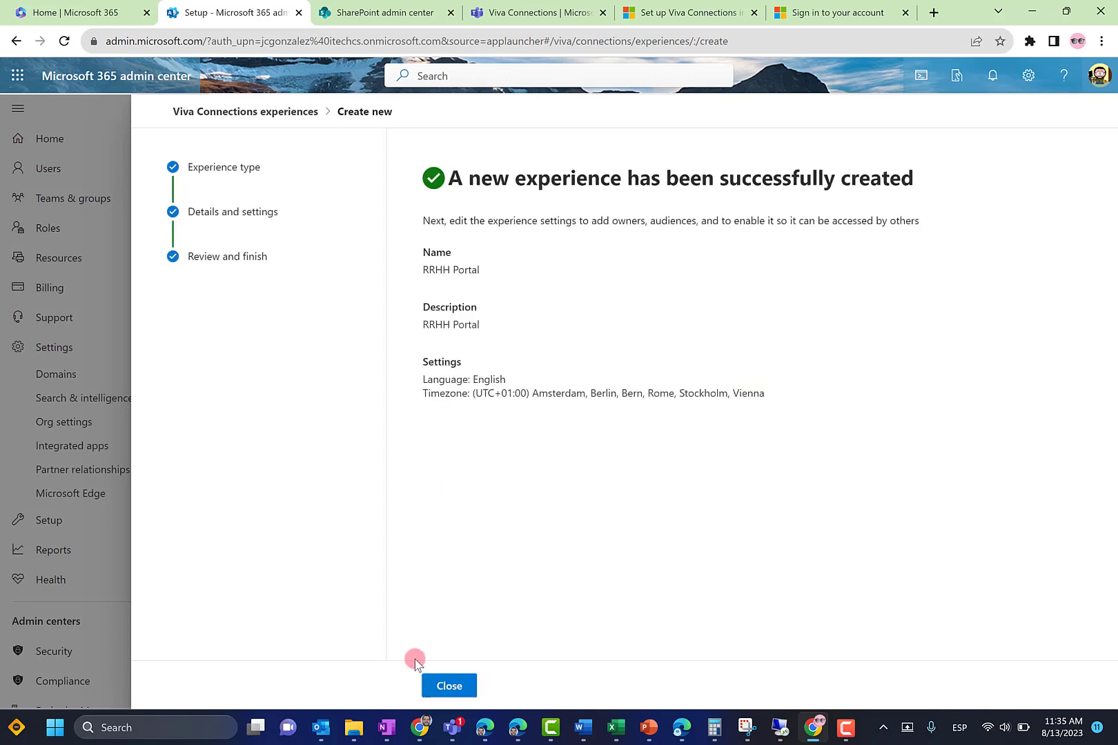
click(449, 687)
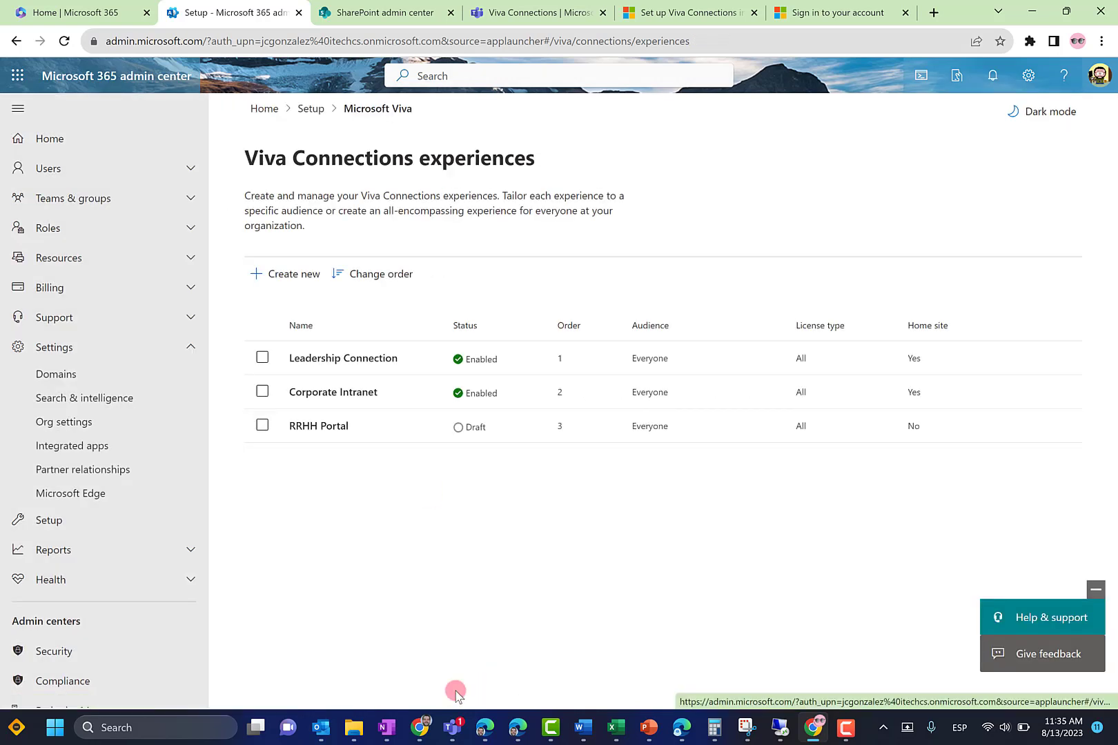
Open the SharePoint site from the RRHH Portal experience's details and review its home page and site settings options.
click(310, 428)
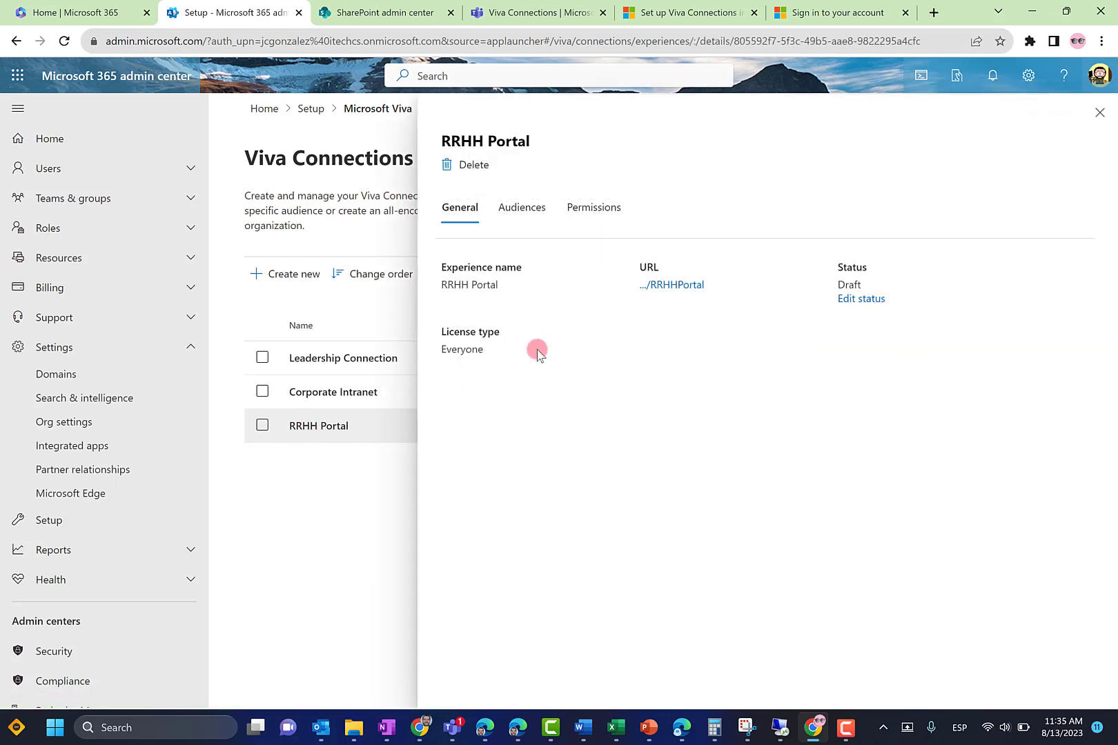
click(666, 285)
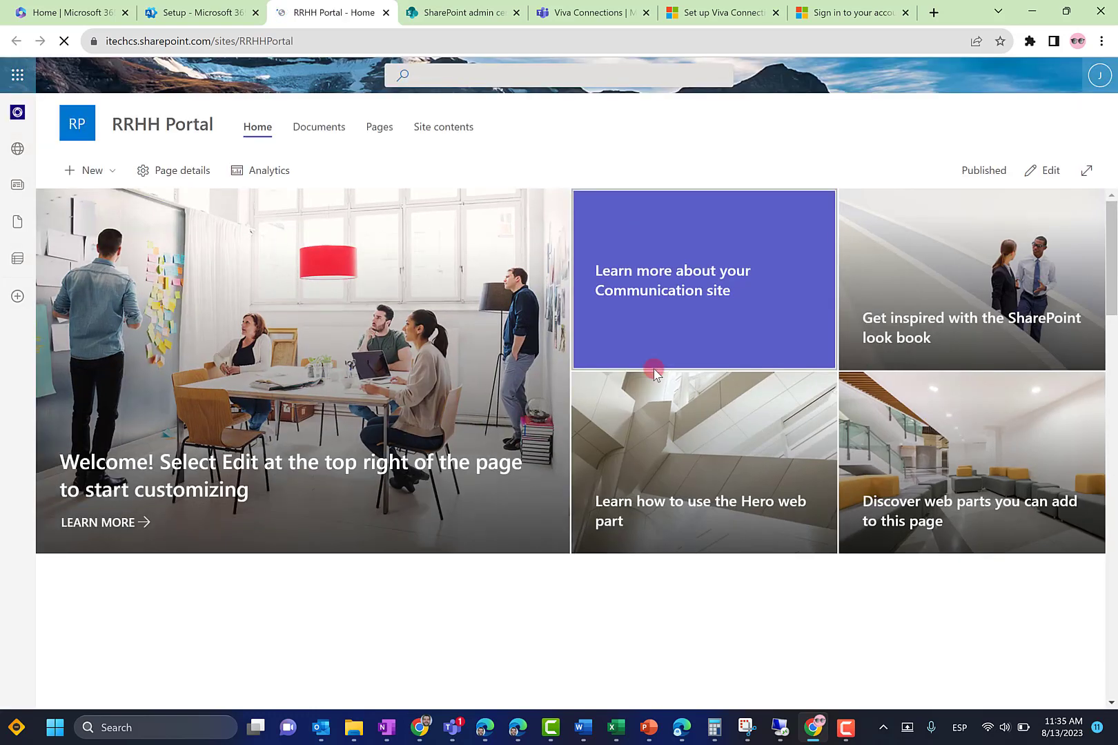
scroll(637, 386, down, 3)
scroll(760, 276, up, 3)
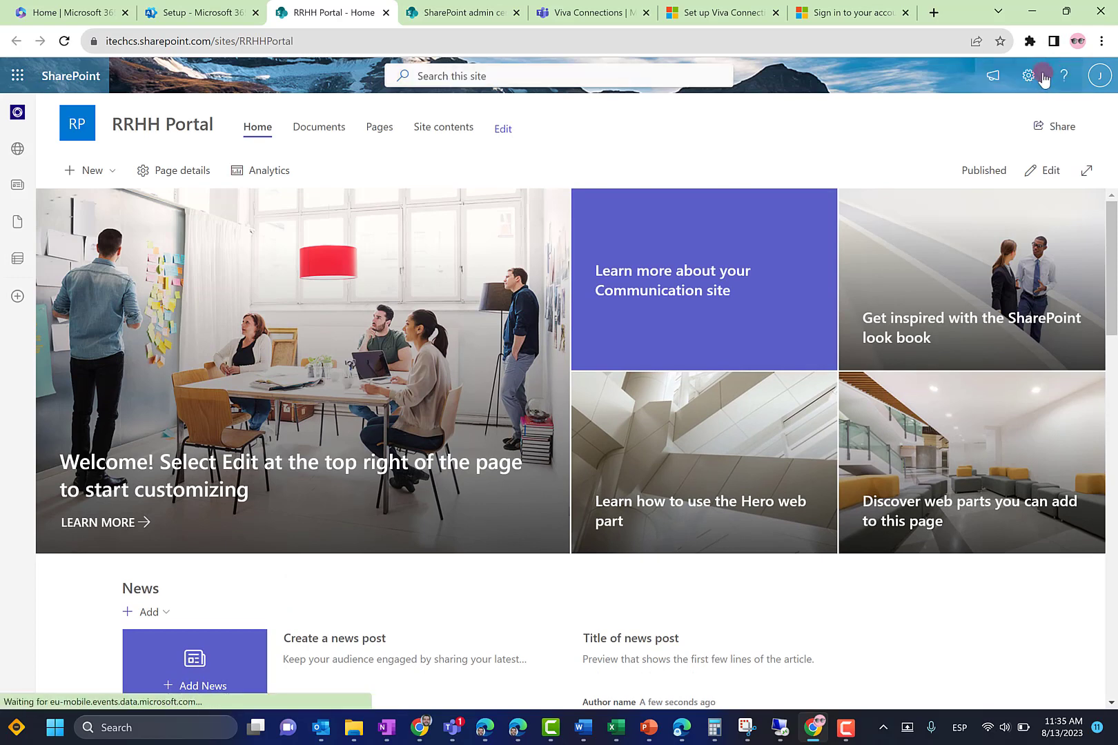
click(1031, 75)
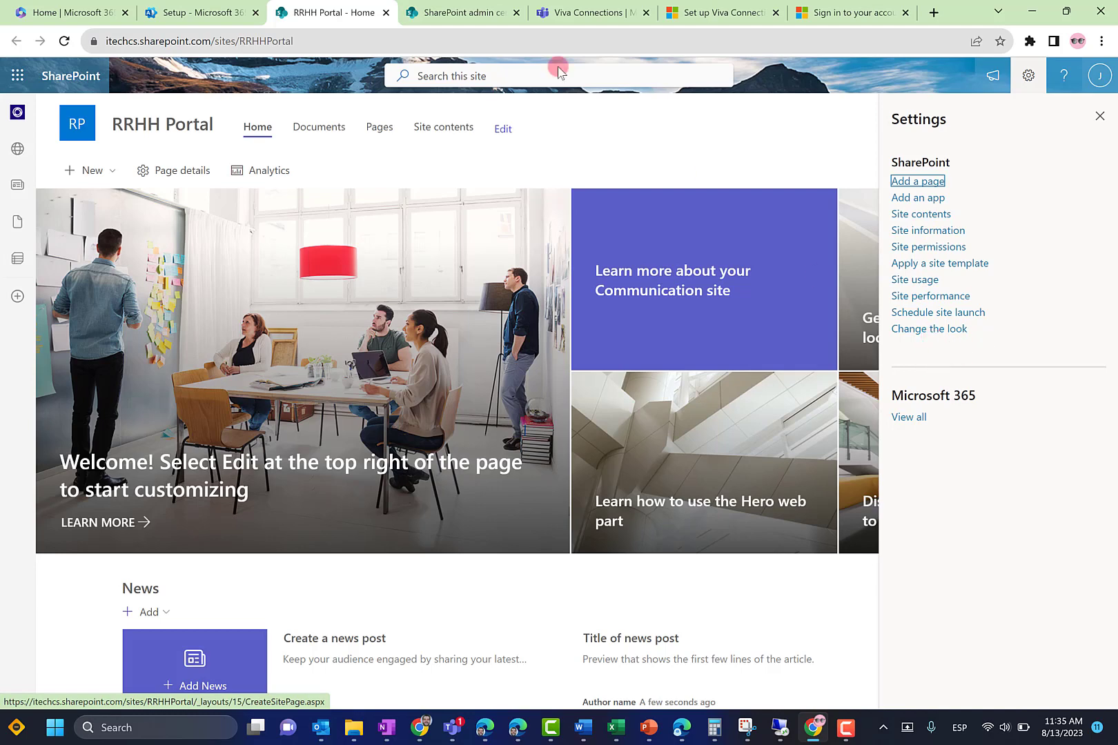
Return to the admin center, enable the RRHH Portal experience, save its status and close its details.
click(166, 7)
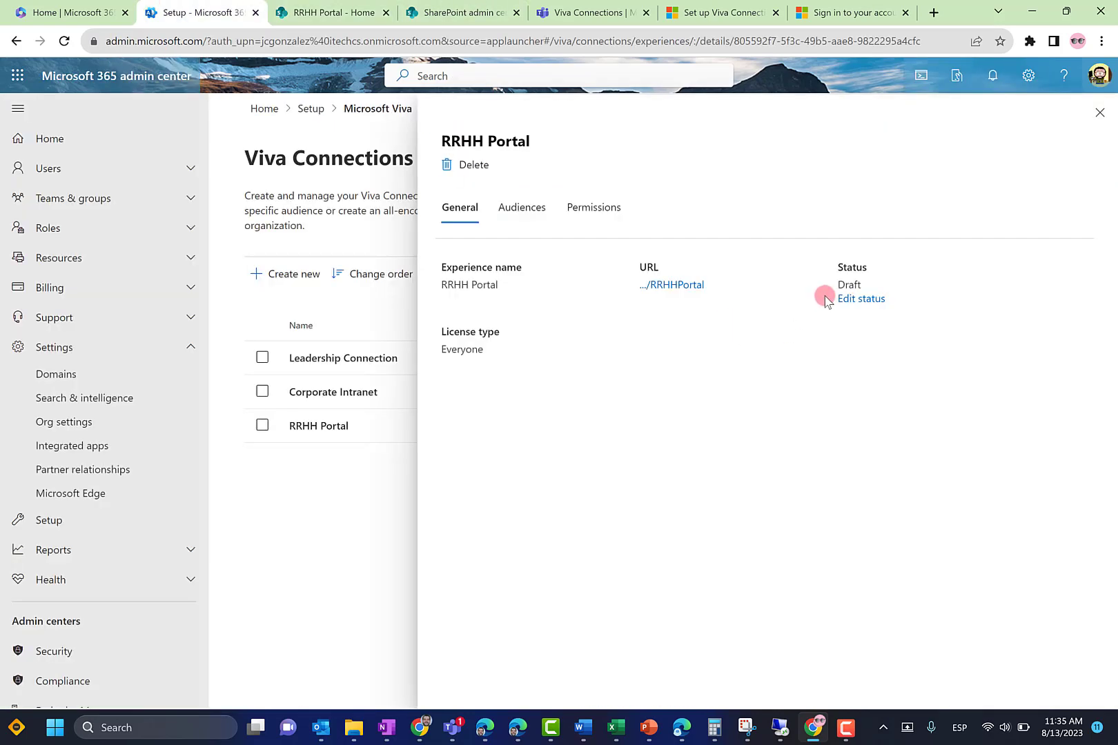
click(843, 299)
click(449, 205)
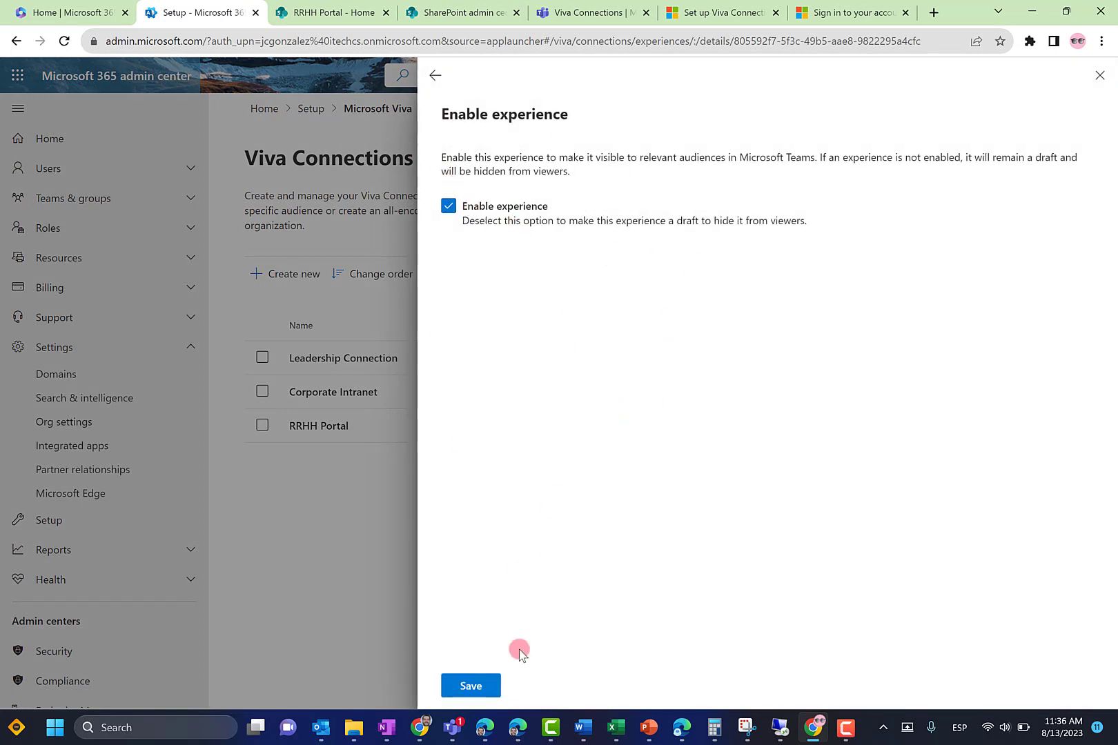
click(487, 685)
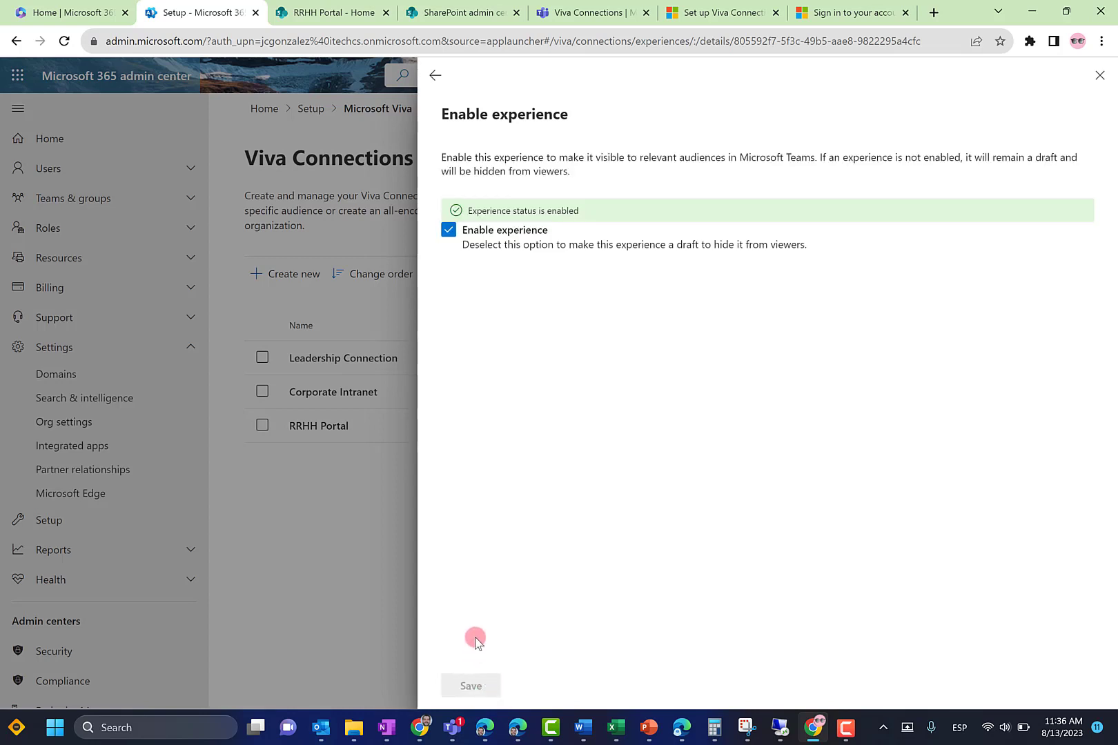
click(1099, 75)
Return to the RRHH Portal site, reload it, dismiss the suggested next steps and check its site settings options.
click(329, 12)
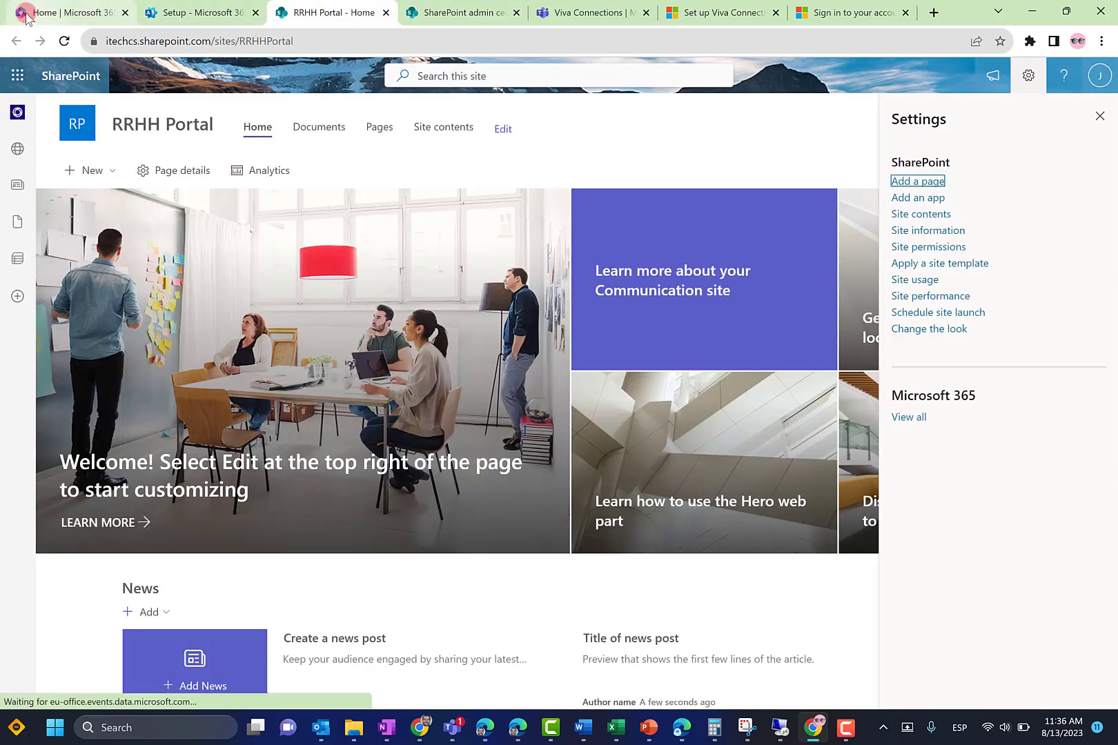
click(63, 41)
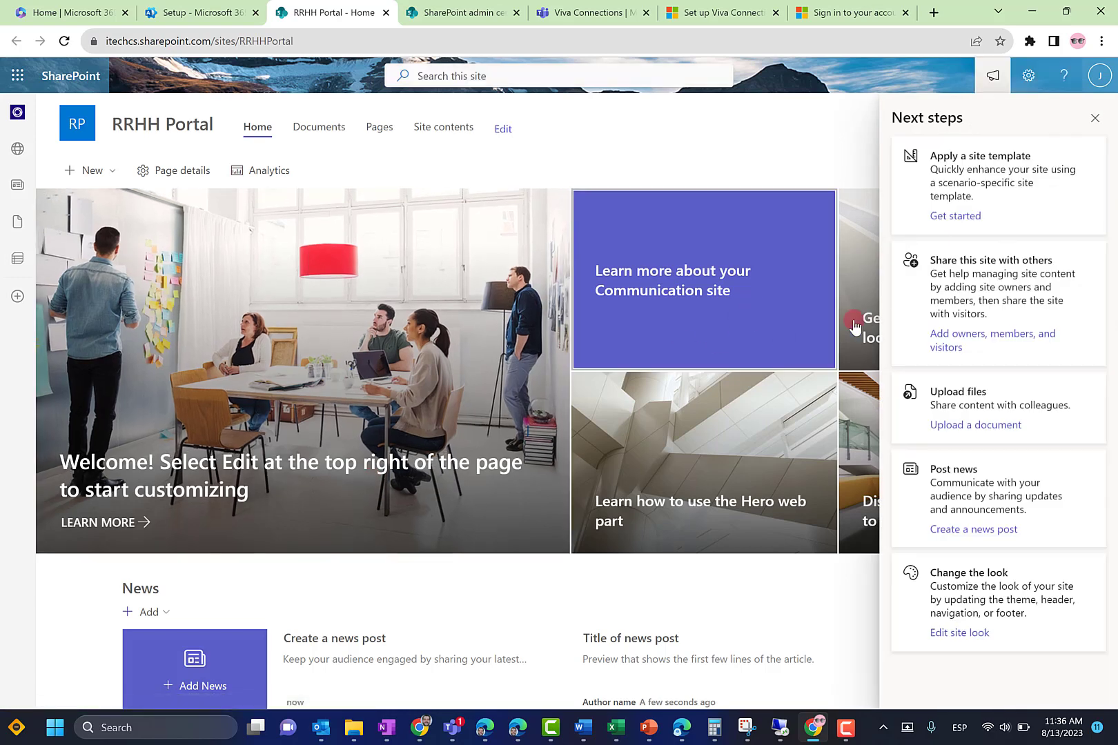
click(1093, 118)
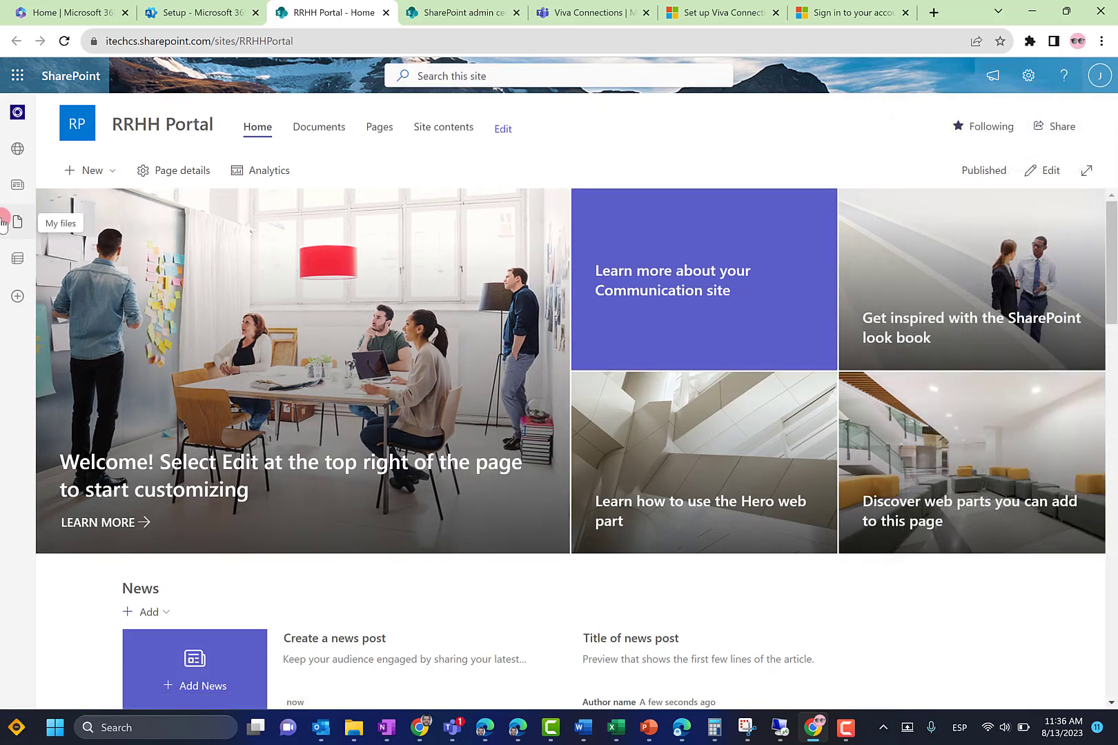
click(1028, 76)
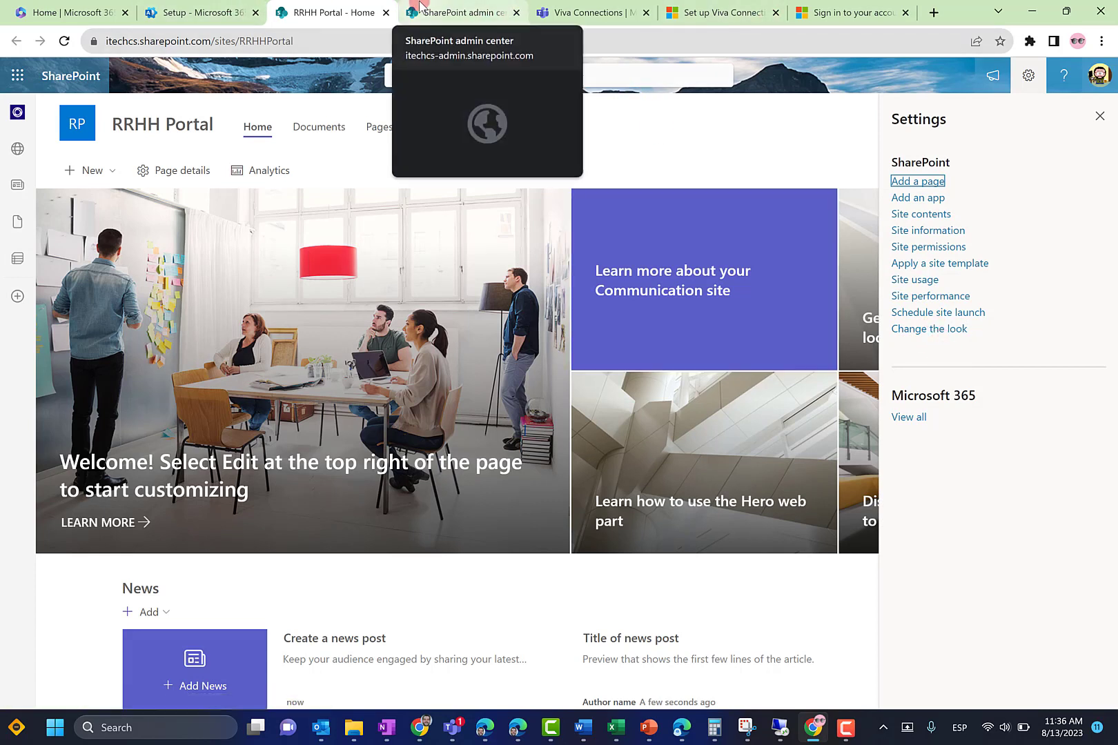
Sign in to the Corporate Intranet site with the account password and open its site settings options.
click(825, 11)
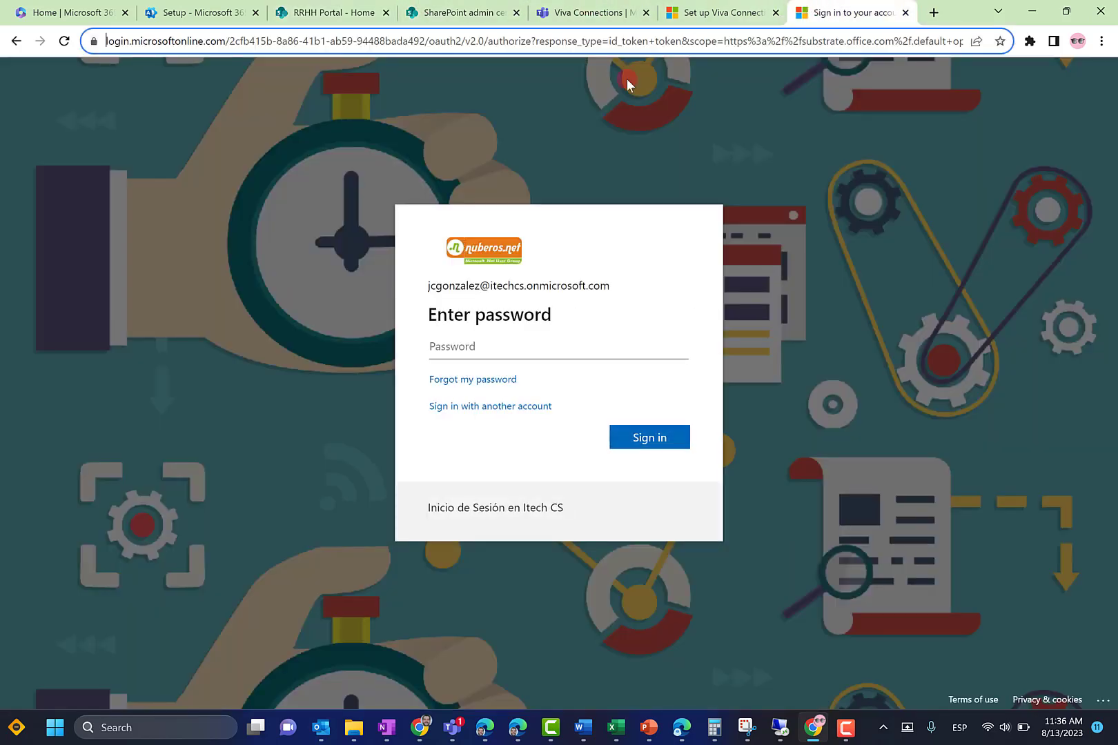
click(522, 352)
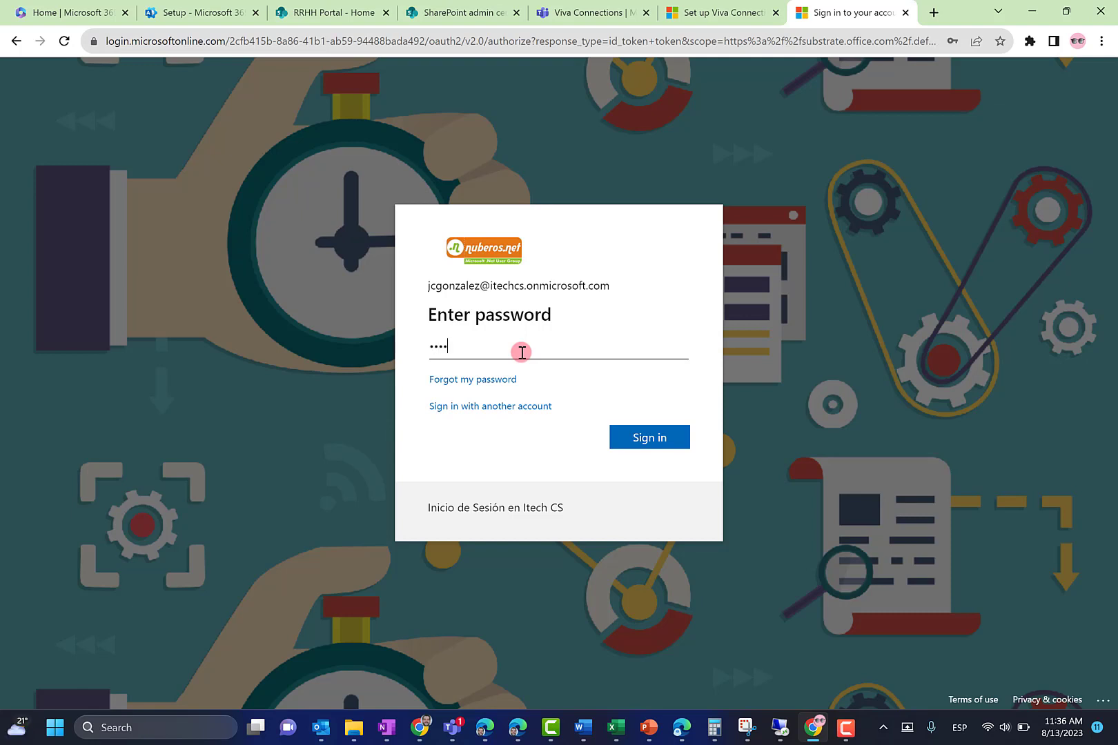
key(Return)
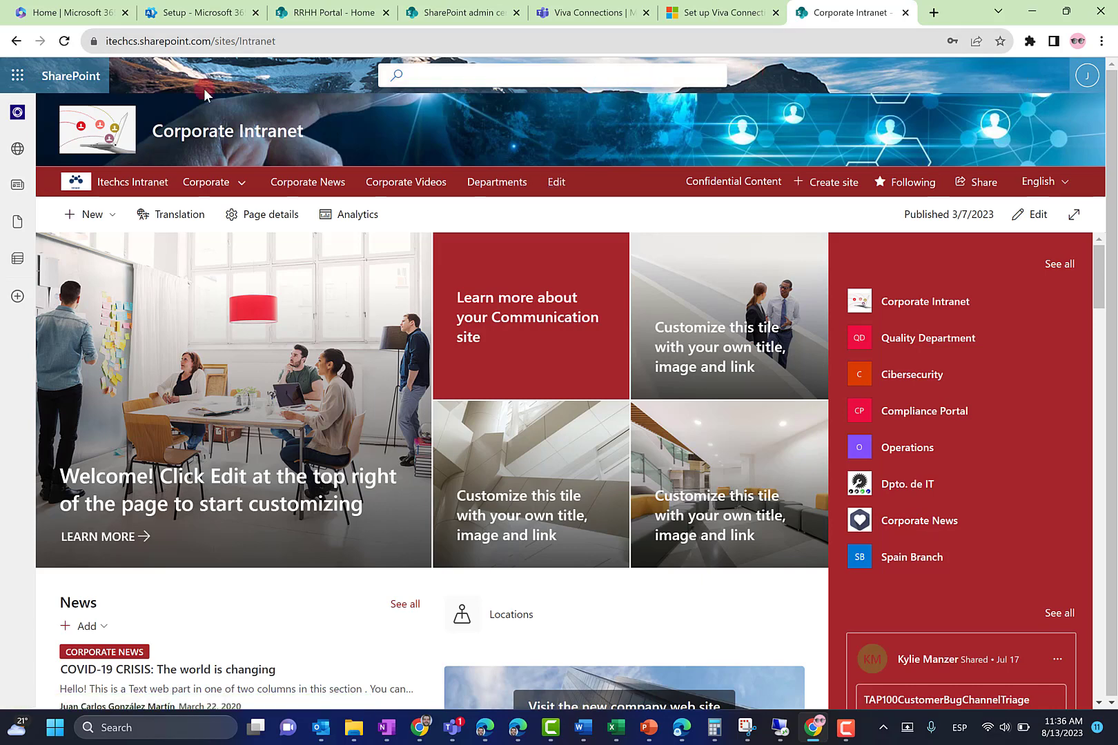
click(1008, 82)
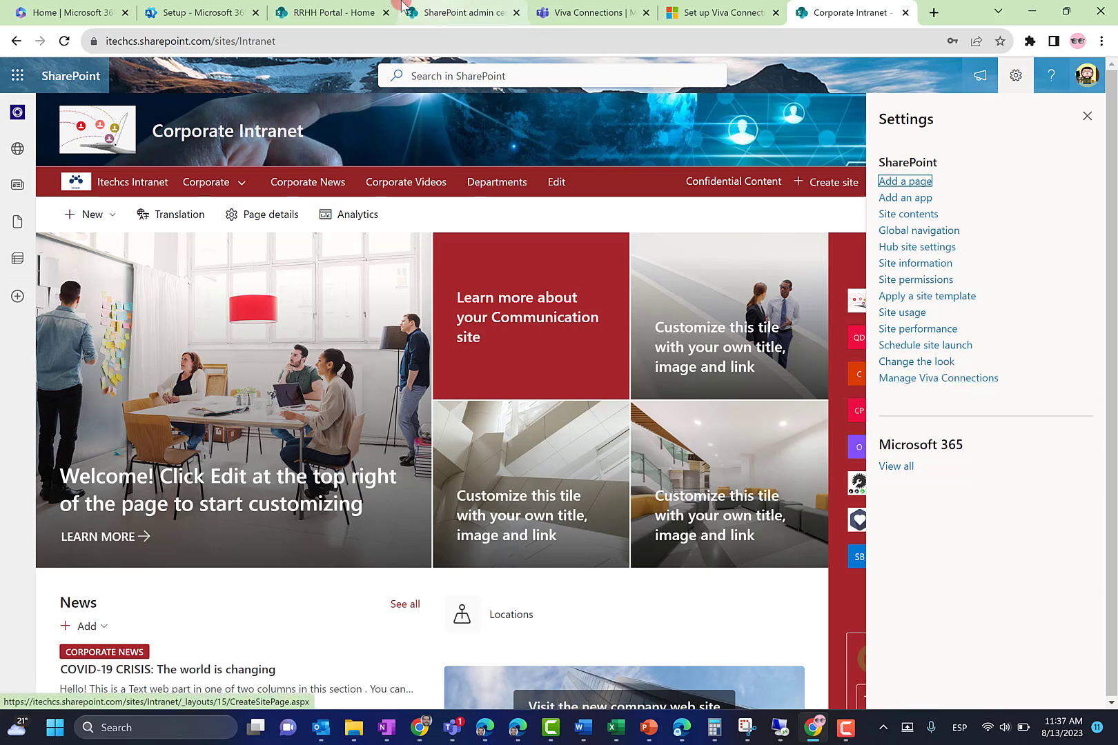
Go back to the RRHH Portal site, reload it and recheck its settings for a Viva Connections management option.
click(337, 14)
click(60, 44)
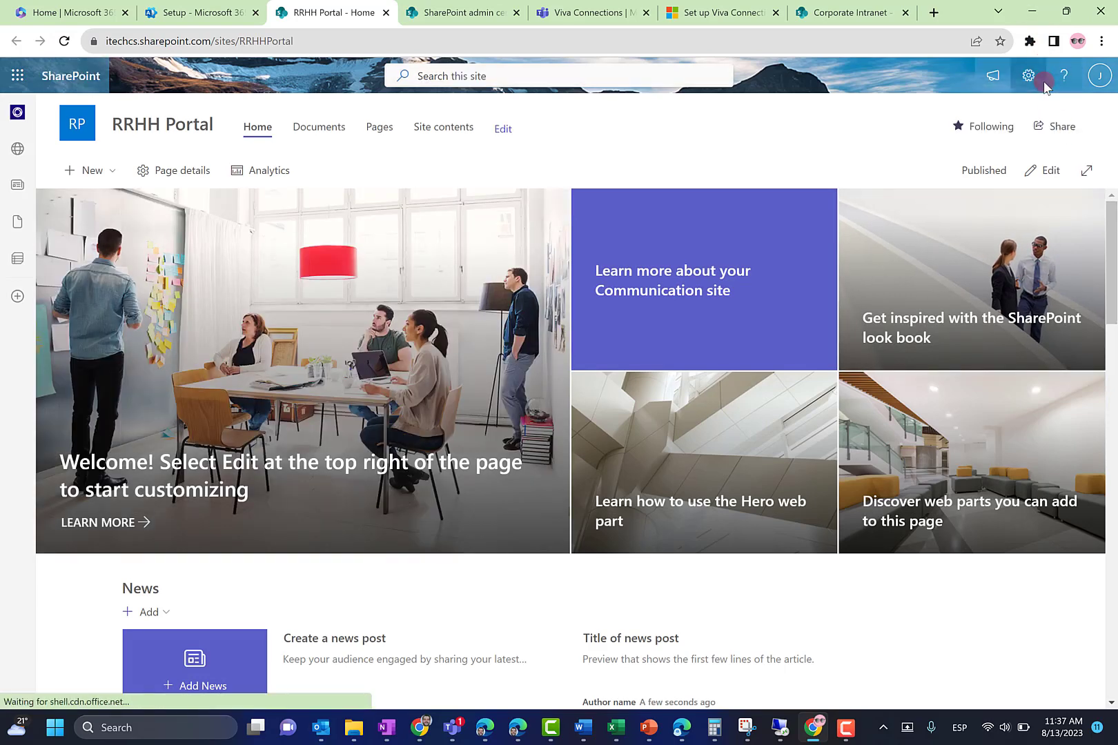
click(1029, 81)
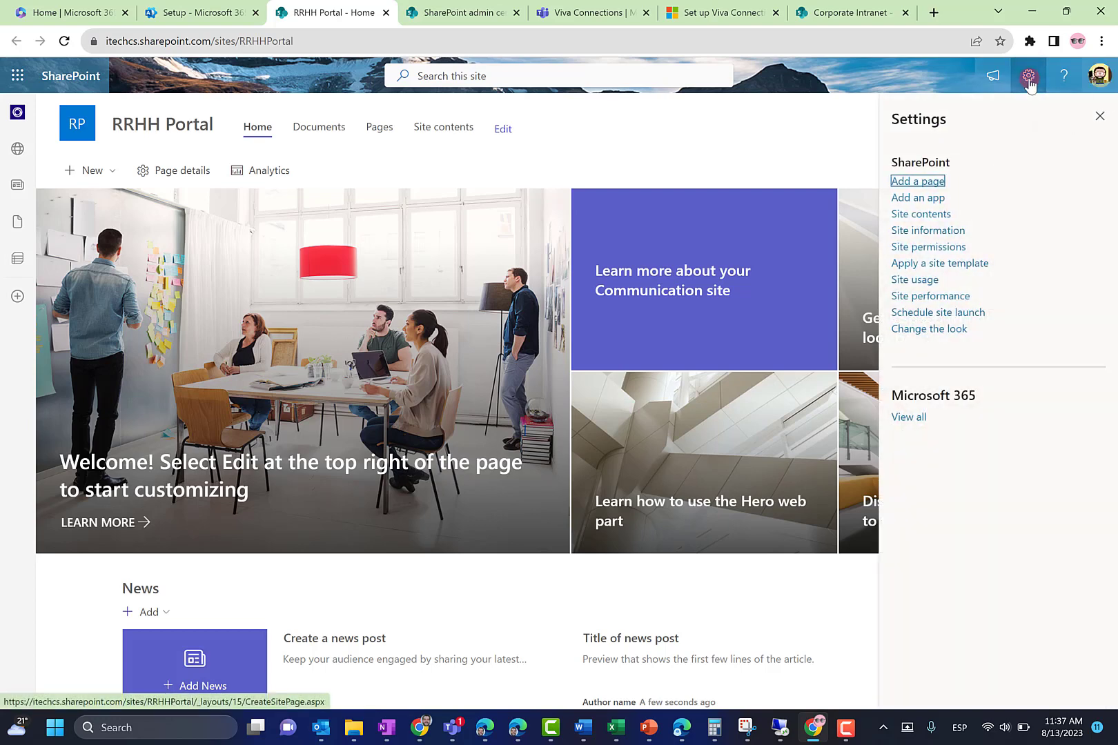